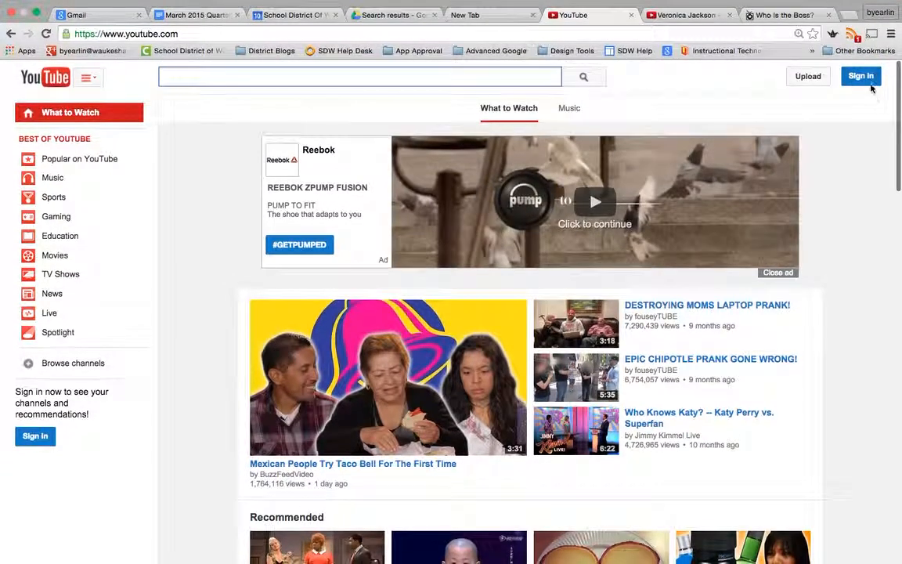
Sign in to YouTube by entering the Google account password
click(866, 77)
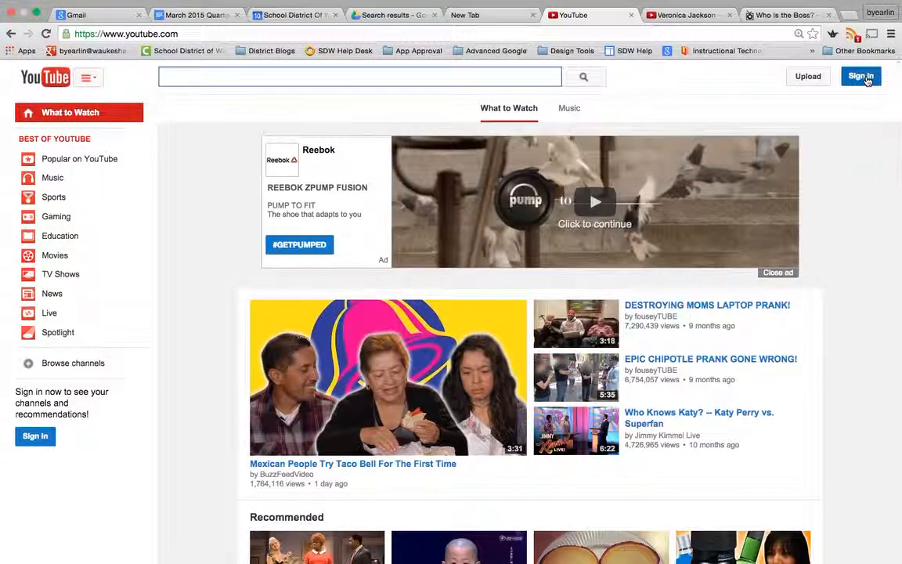
text(••••••••)
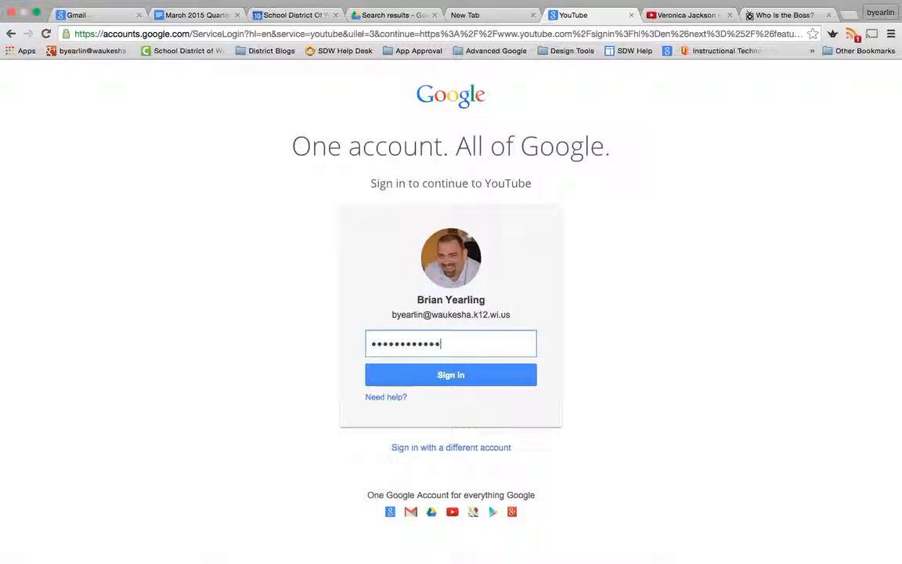
click(466, 375)
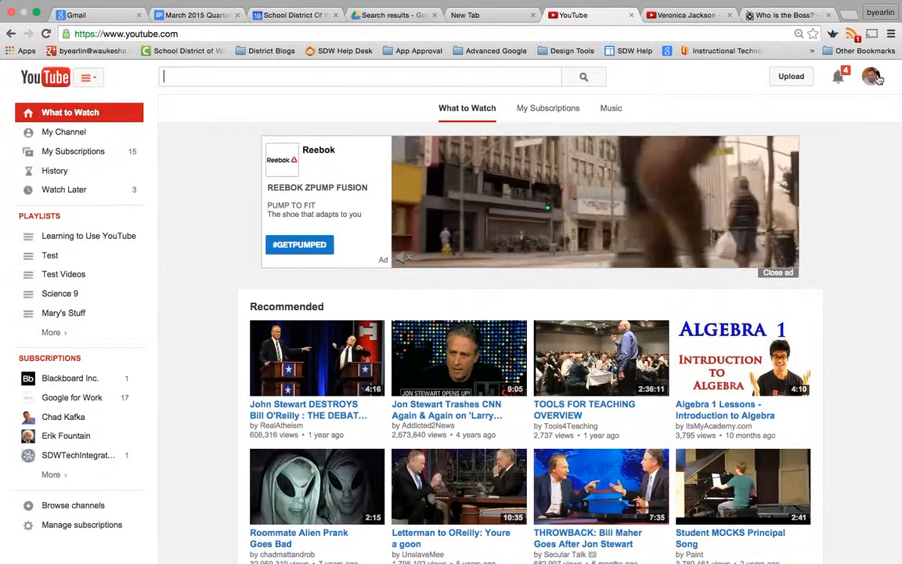
Open Creator Studio from the account and look over the channel dashboard down to the tips and comments
click(872, 76)
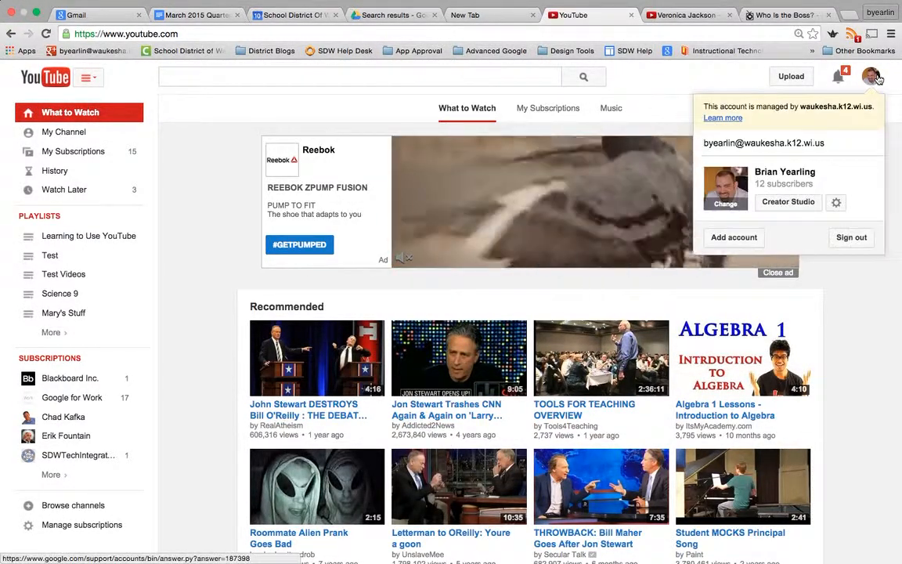
click(787, 201)
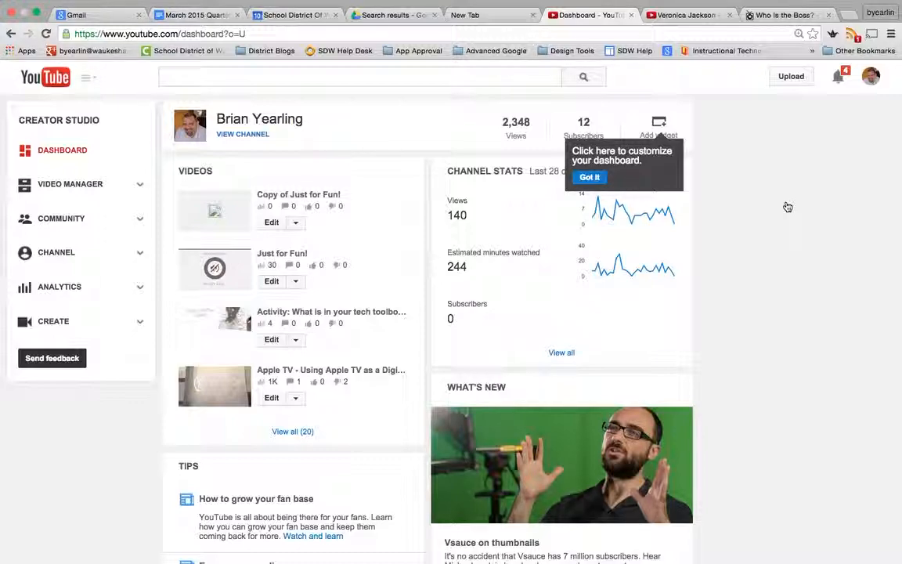
scroll(787, 206, down, 1)
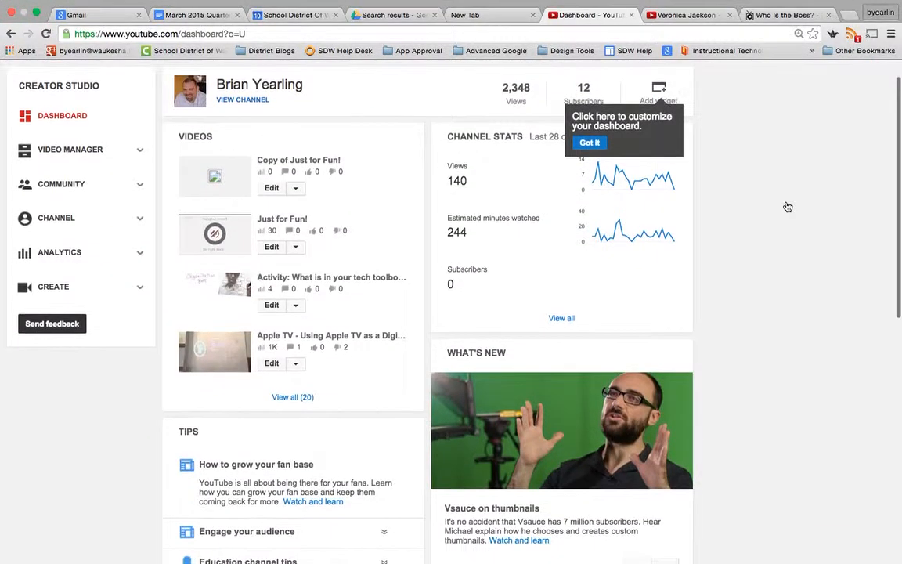
scroll(788, 207, down, 5)
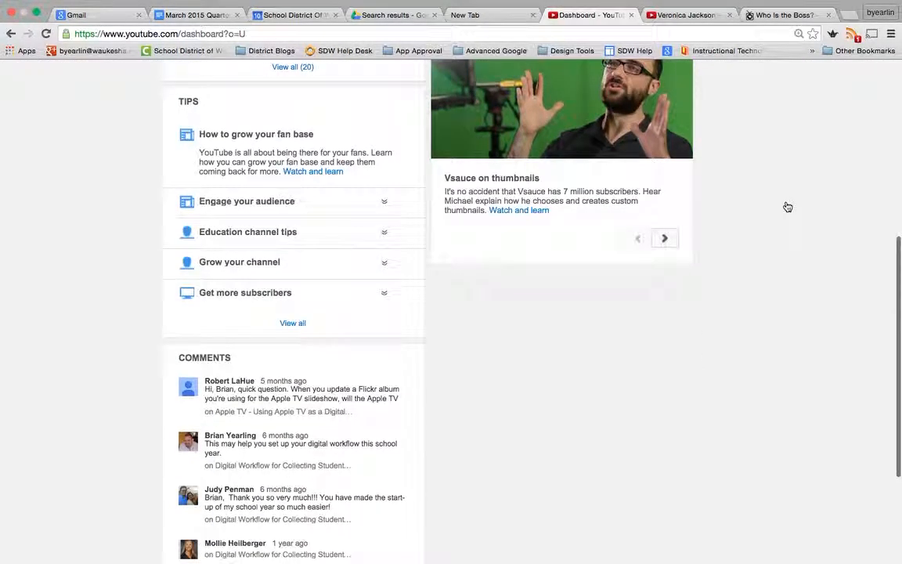
scroll(787, 206, up, 6)
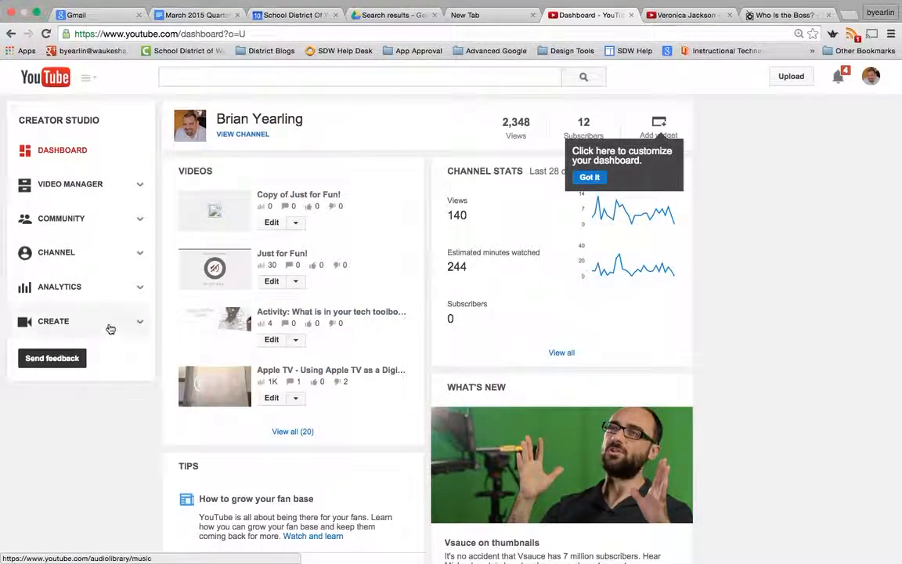
Find the video explaining the bossy "r" in Video Manager and open it for editing
click(38, 187)
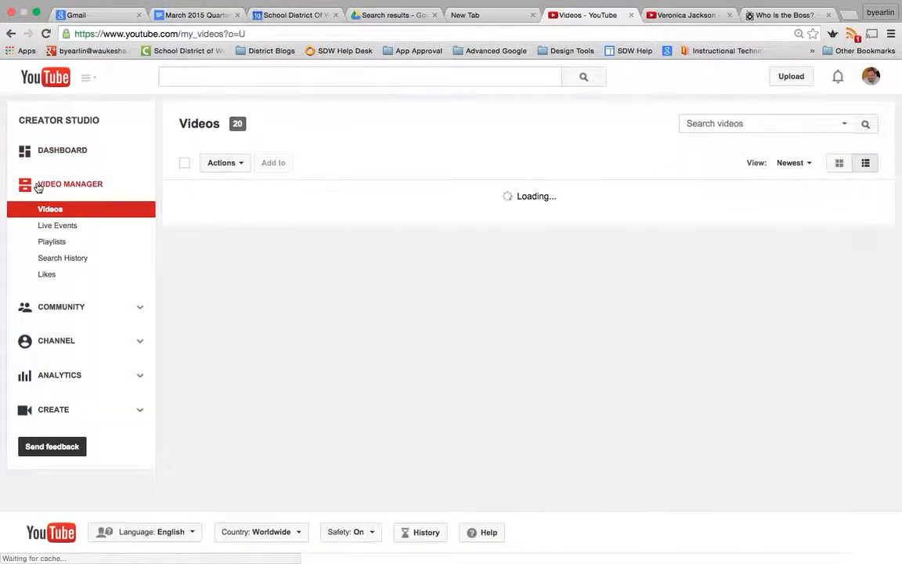
scroll(342, 337, down, 5)
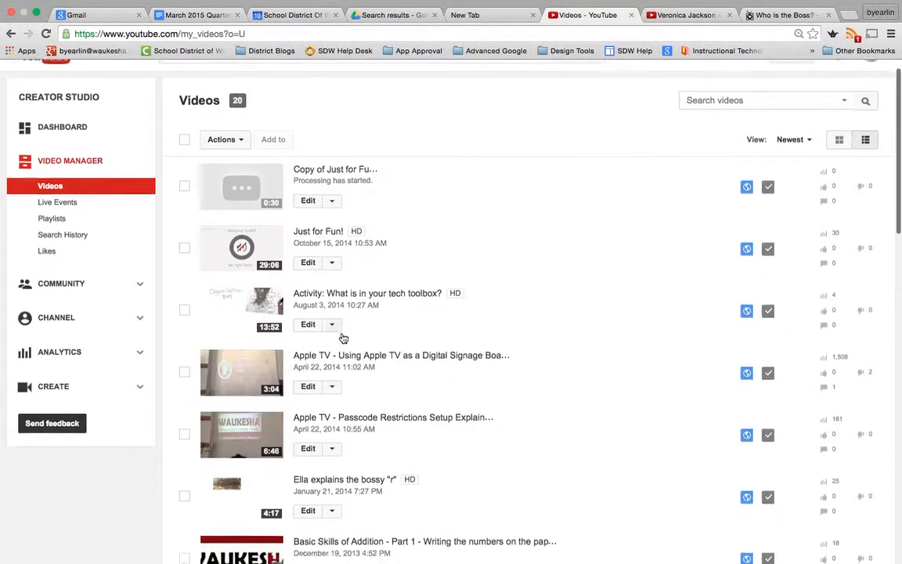
scroll(342, 336, up, 5)
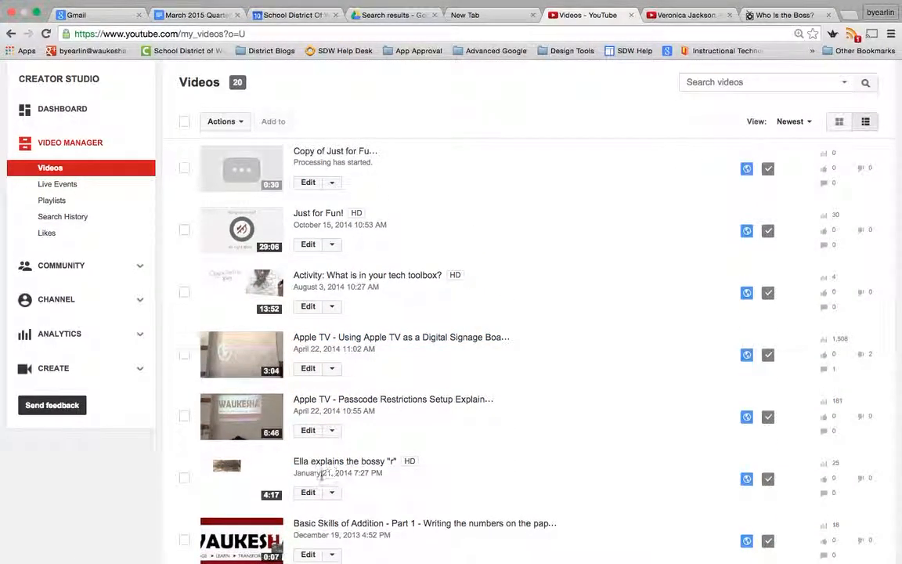
scroll(345, 462, down, 1)
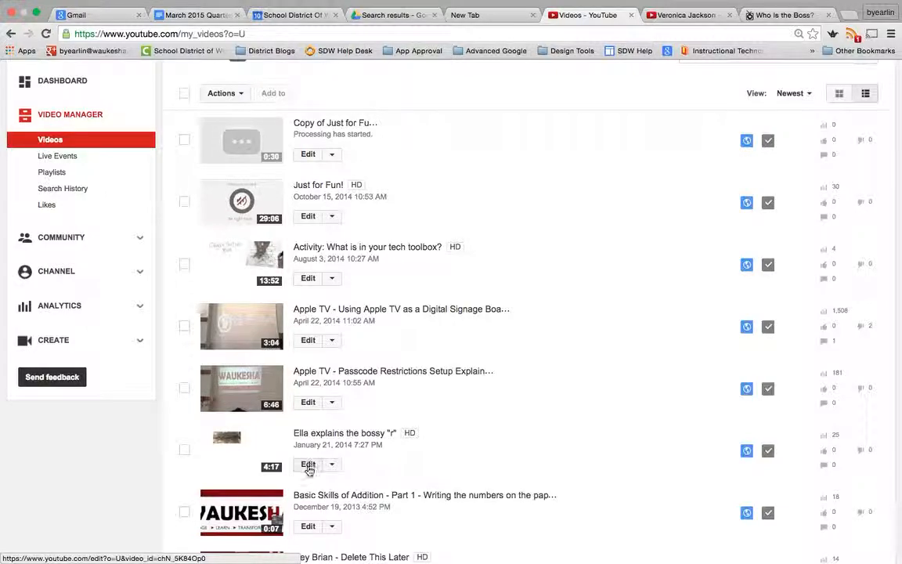
click(309, 466)
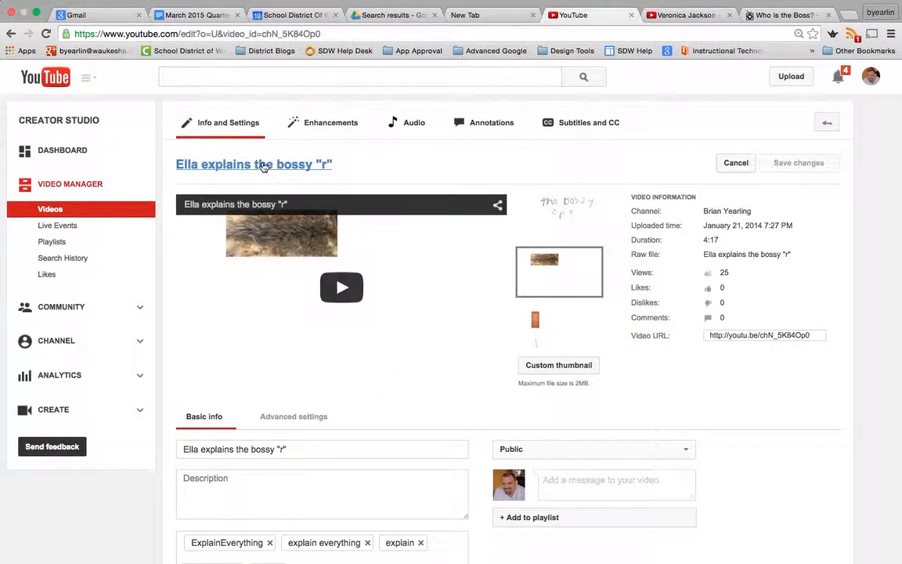
Write a video description saying that the 1st grader explains the properties of the bossy r using the Explain Everything app on the iPad
scroll(288, 356, down, 2)
click(272, 425)
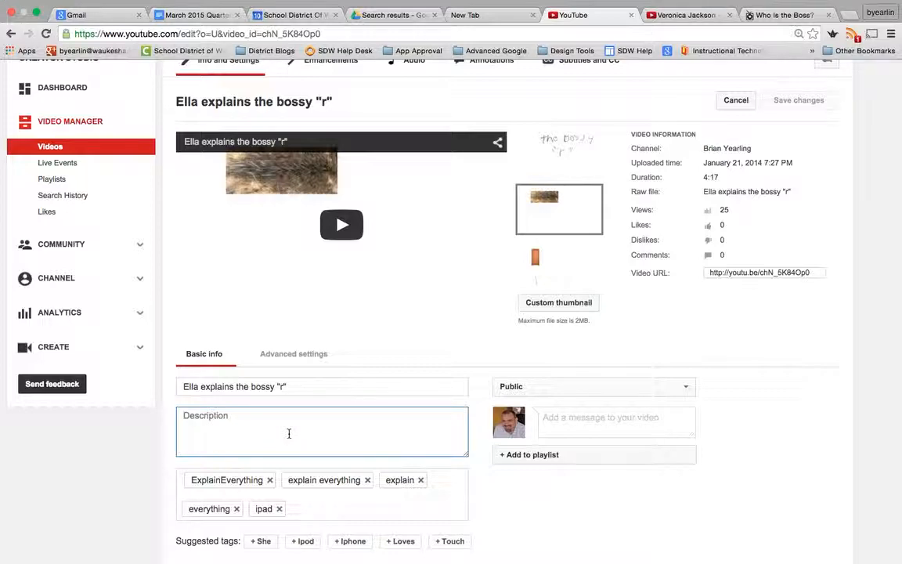
text(Using the)
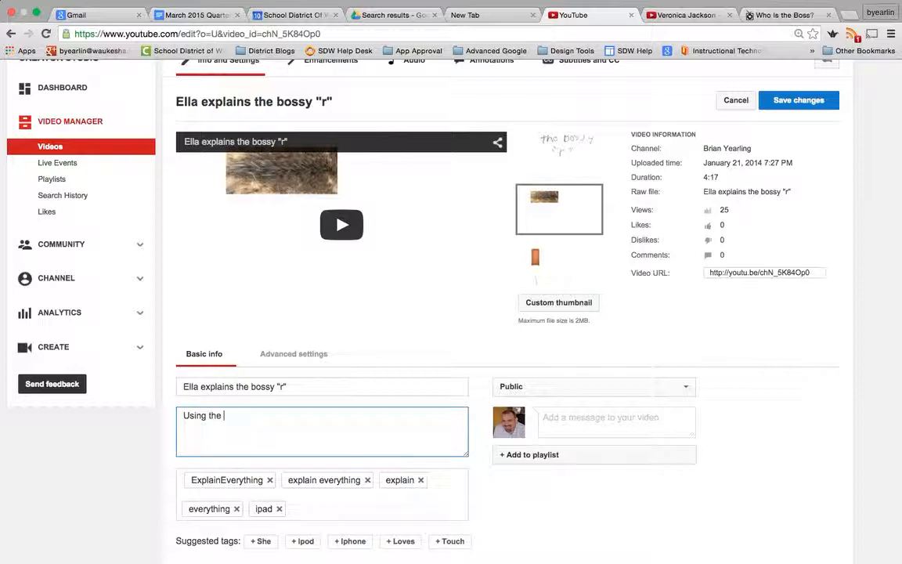
text( Explain Everything app on the i)
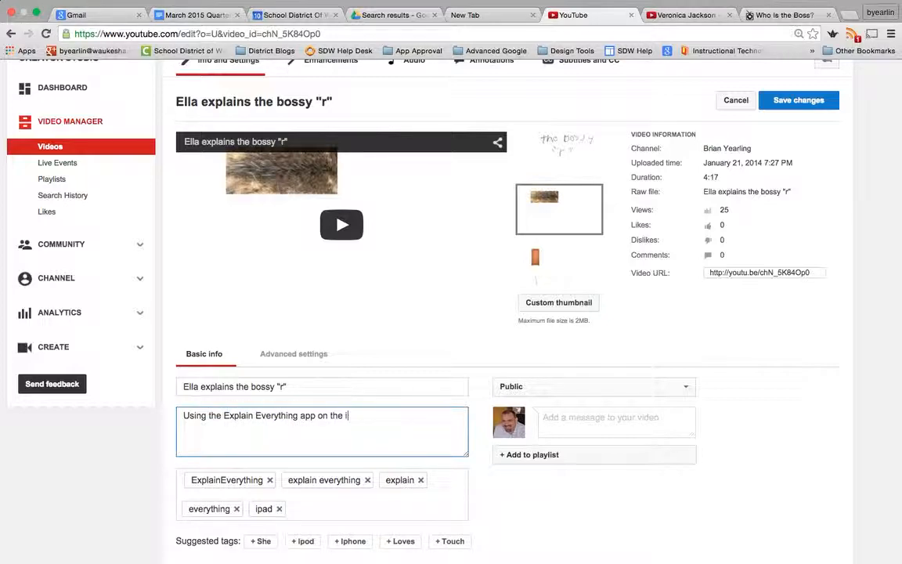
text(Pad, 1st grader Ella )
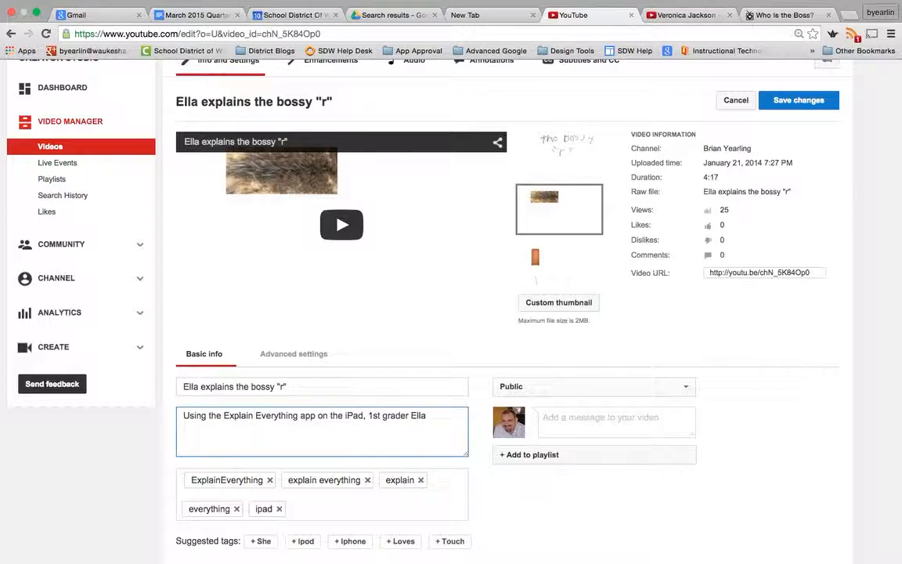
text(explains the properti)
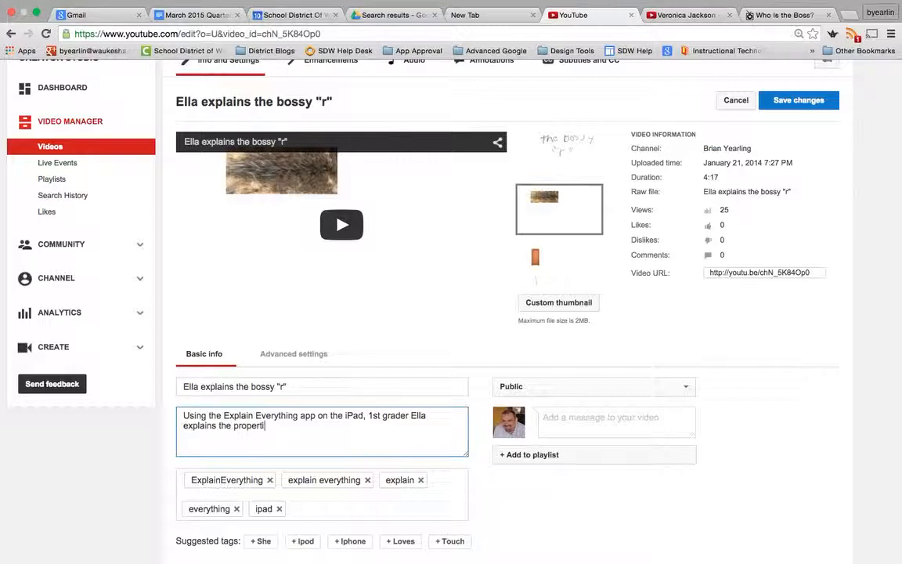
text(es of the bossy r.)
Check the video's tags and save the changes to its info and settings
scroll(410, 445, down, 3)
click(389, 428)
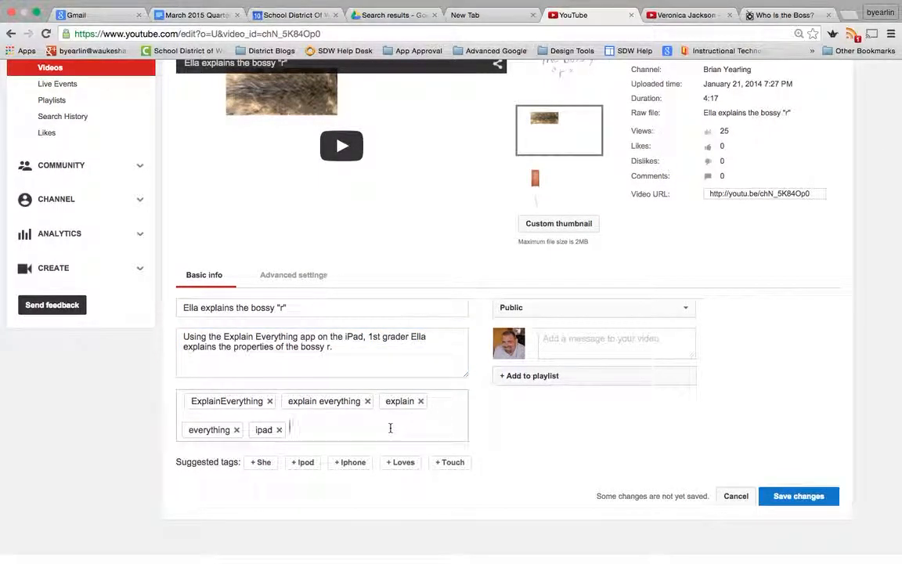
scroll(390, 428, up, 3)
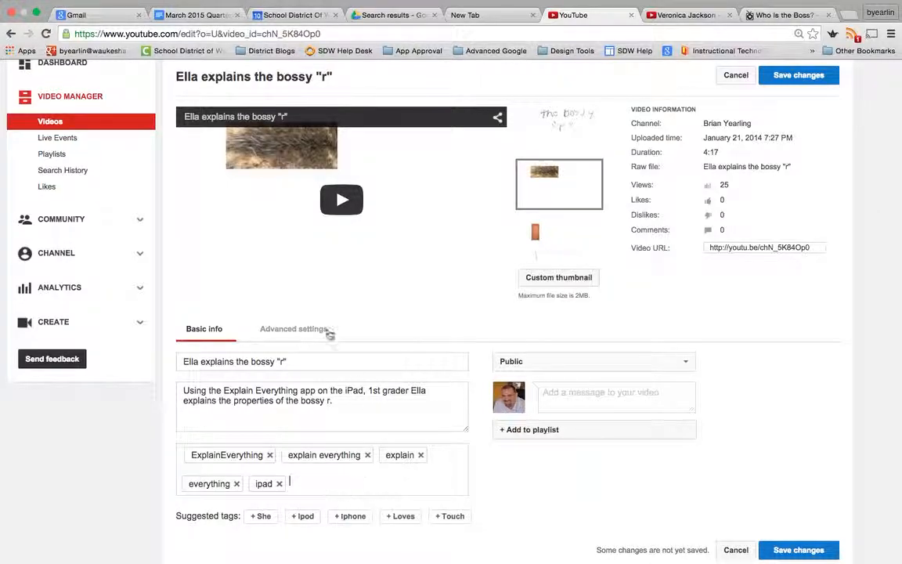
scroll(297, 450, up, 3)
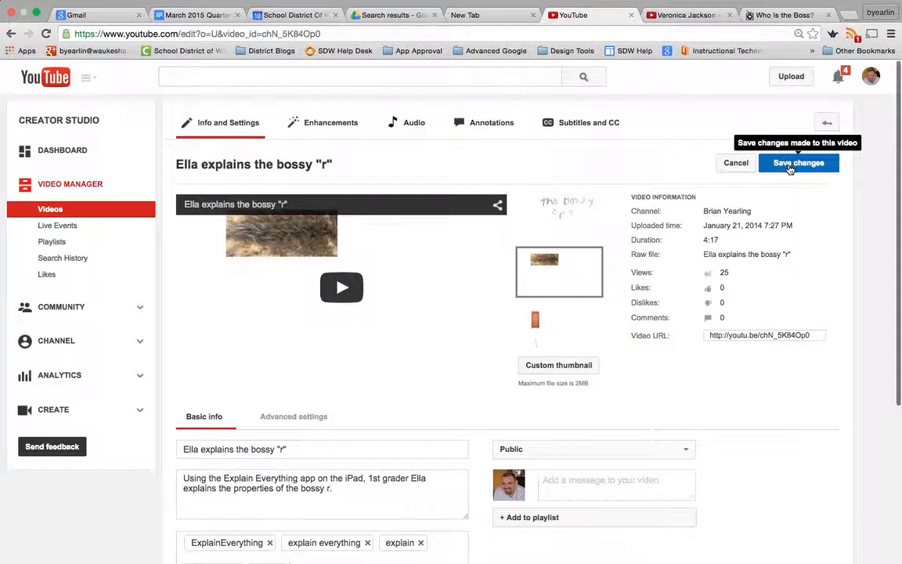
click(789, 166)
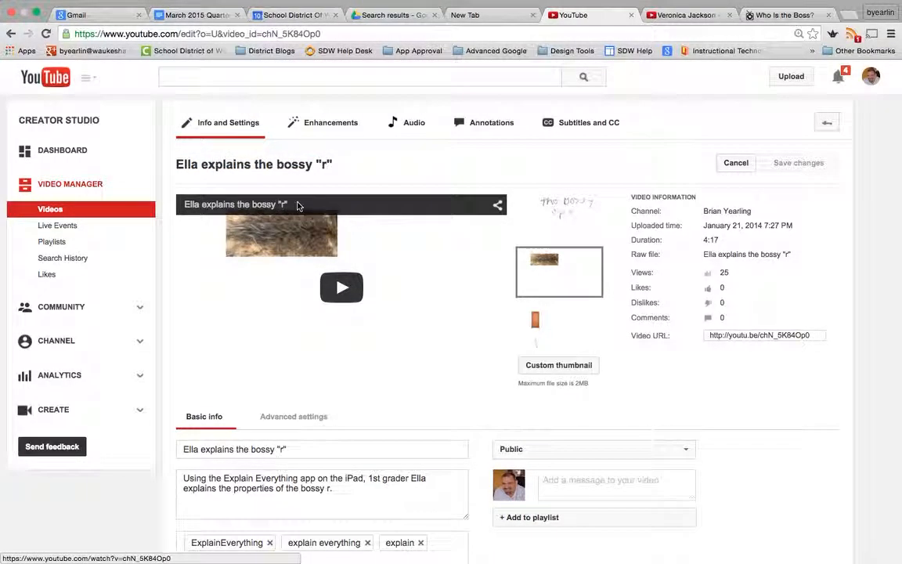
Examine the video's privacy options and the playlists it can be added to, without selecting anything different
click(686, 451)
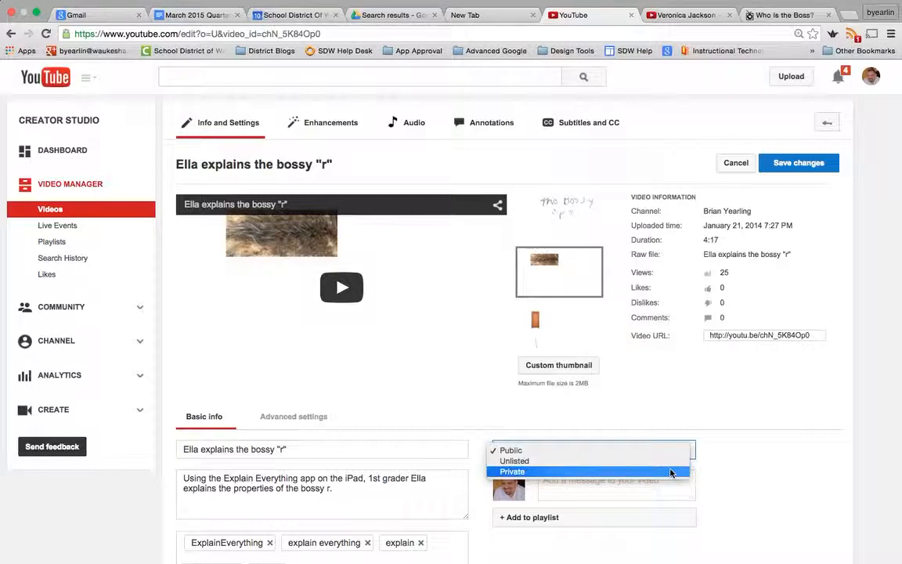
click(714, 416)
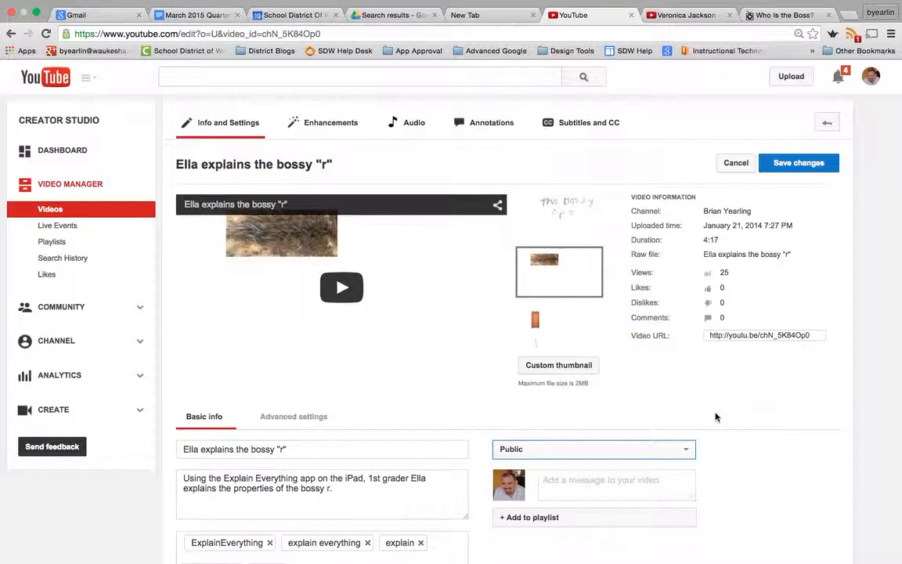
scroll(674, 489, down, 3)
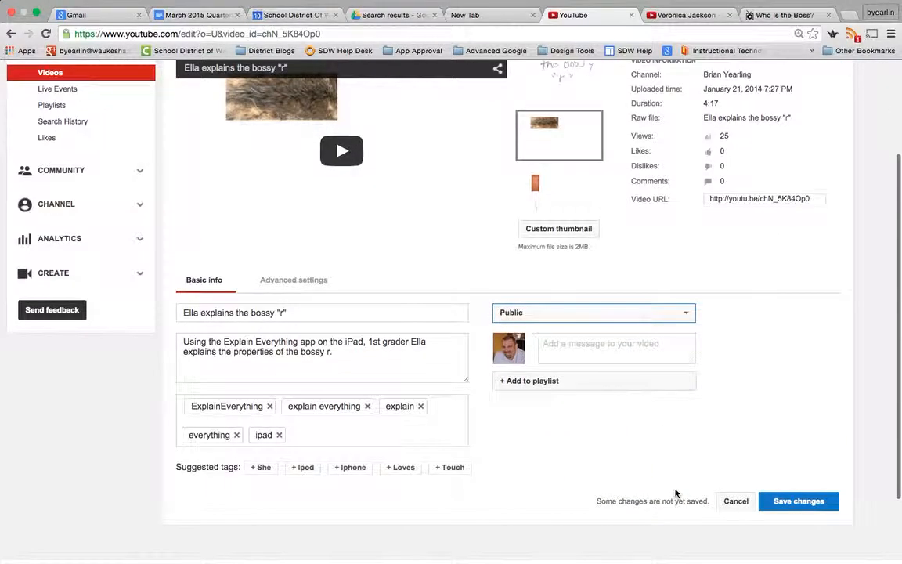
click(663, 382)
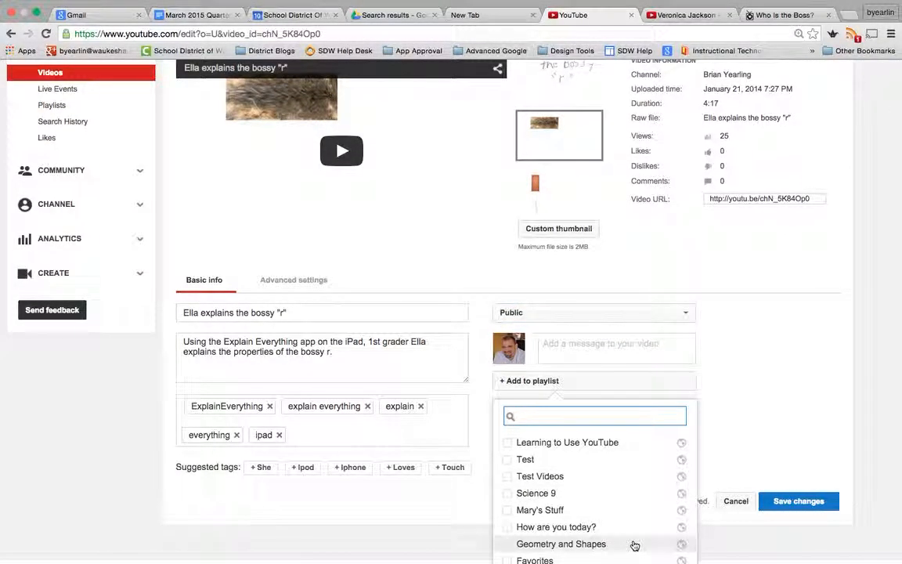
click(751, 366)
scroll(751, 366, up, 3)
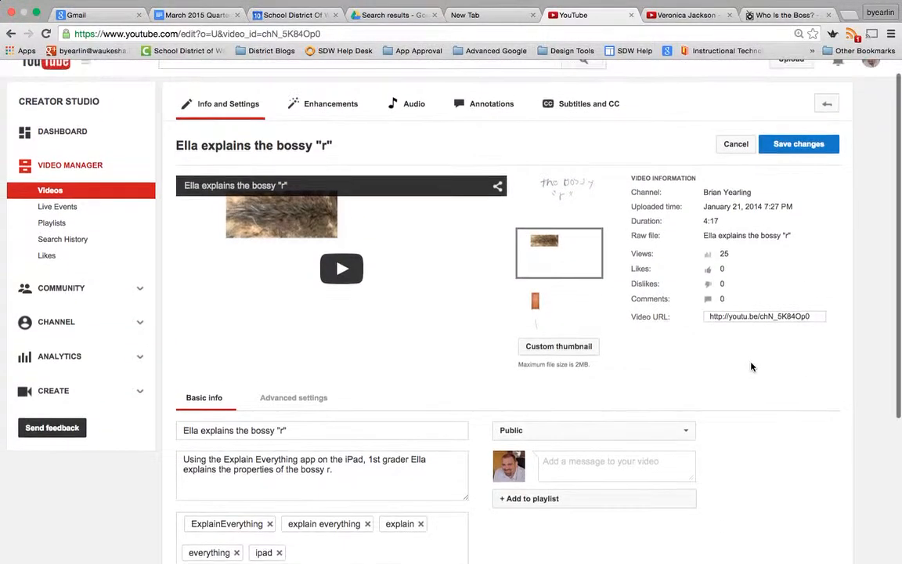
Go to the video's Enhancements, leaving the settings page without saving, and pause the preview playback
click(327, 124)
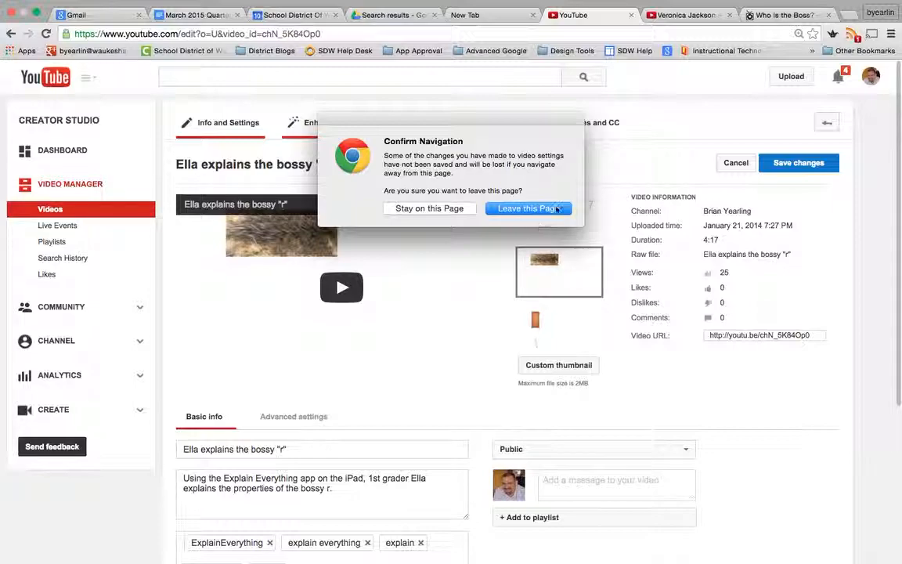
click(502, 206)
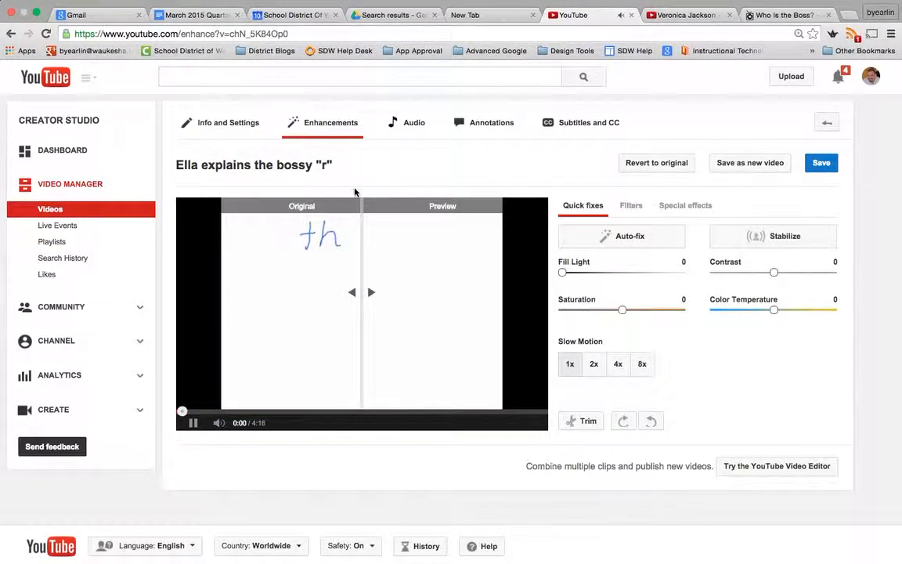
click(193, 423)
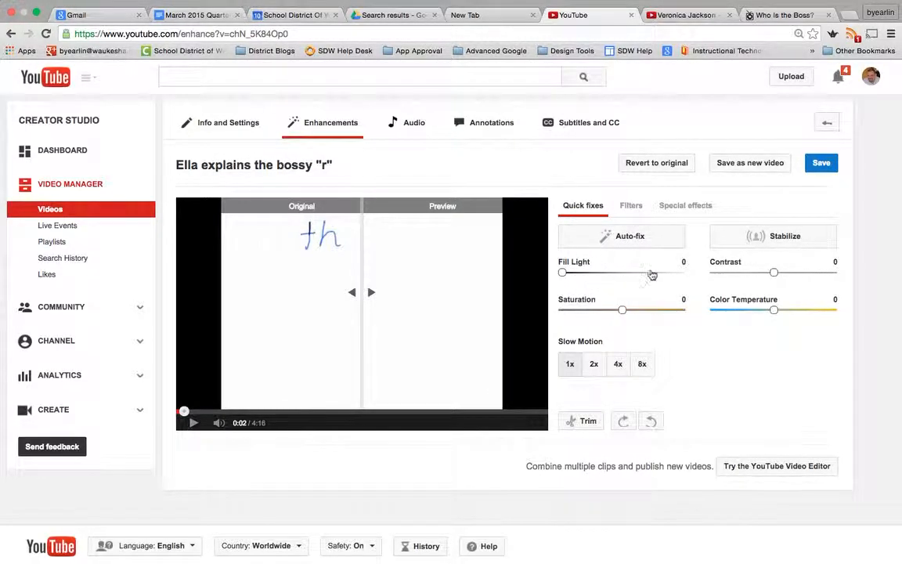
Trim a section off the start of the video and cut its end back to about 3:35.5
click(587, 422)
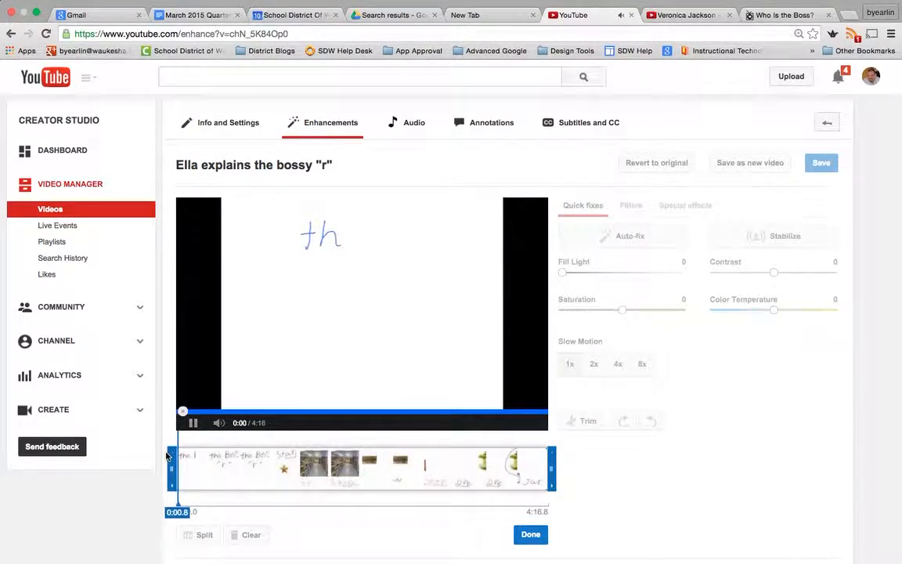
mouse_move(171, 460)
mouse_down()
mouse_move(242, 460)
mouse_move(273, 477)
mouse_move(232, 474)
mouse_up()
drag(552, 471, 494, 468)
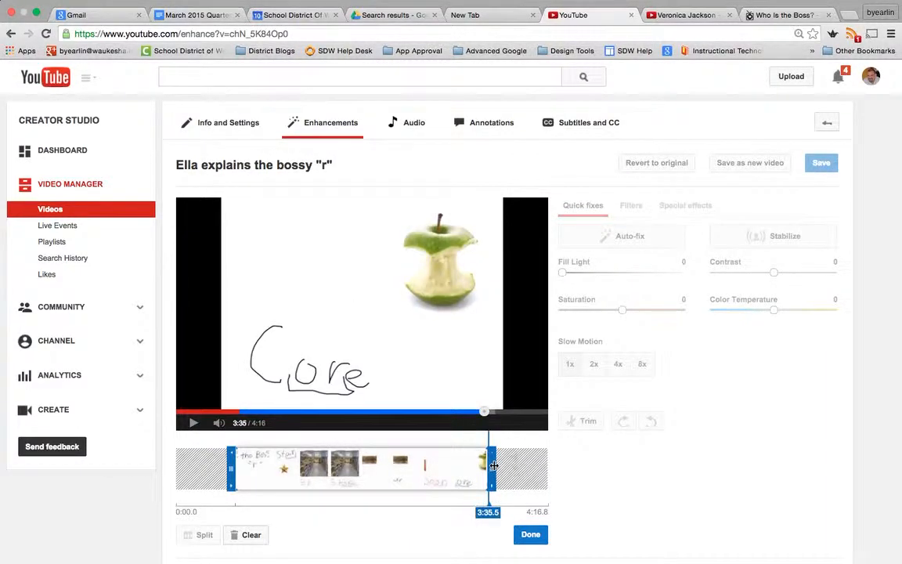
Split the trimmed video at about 2:00.8 and shorten the first segment so it ends at about 1:40.3
scroll(494, 469, down, 3)
click(352, 332)
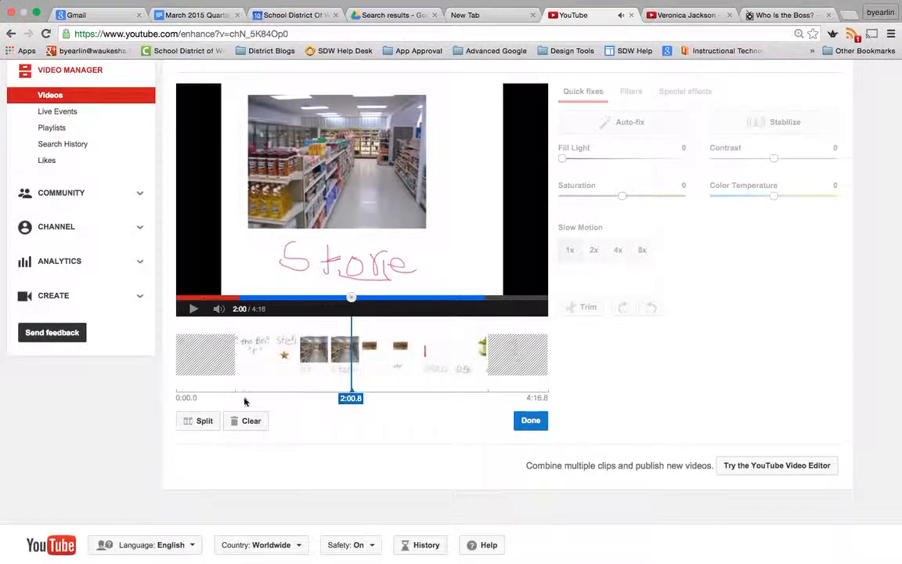
click(206, 422)
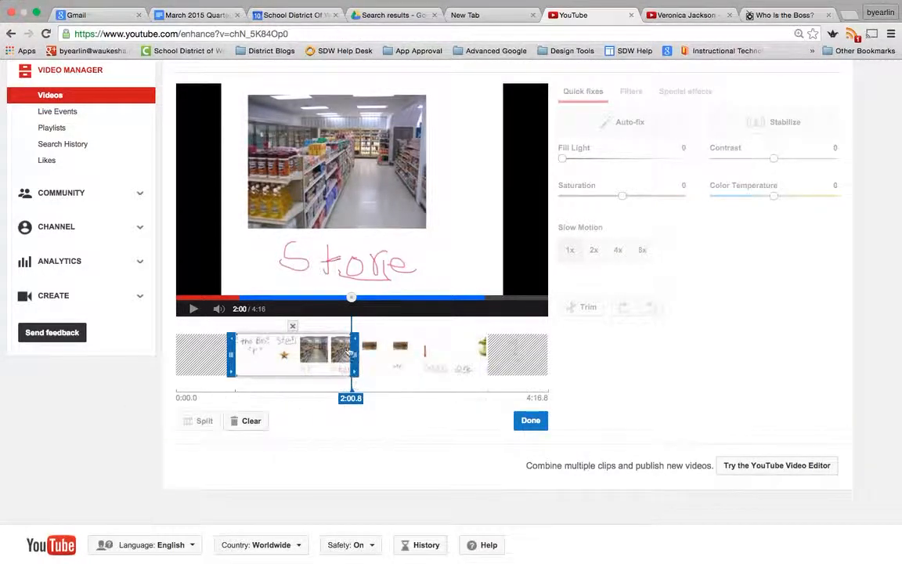
drag(353, 348, 321, 346)
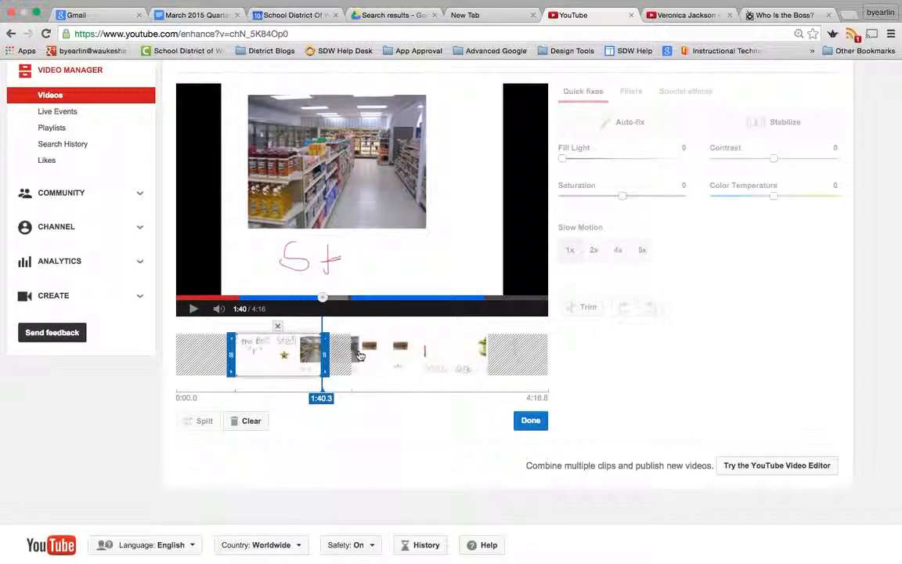
Move the second segment's start to about 2:15.5, split it, and shorten the pieces so the last one starts at about 3:02.1
click(358, 356)
drag(346, 354, 367, 352)
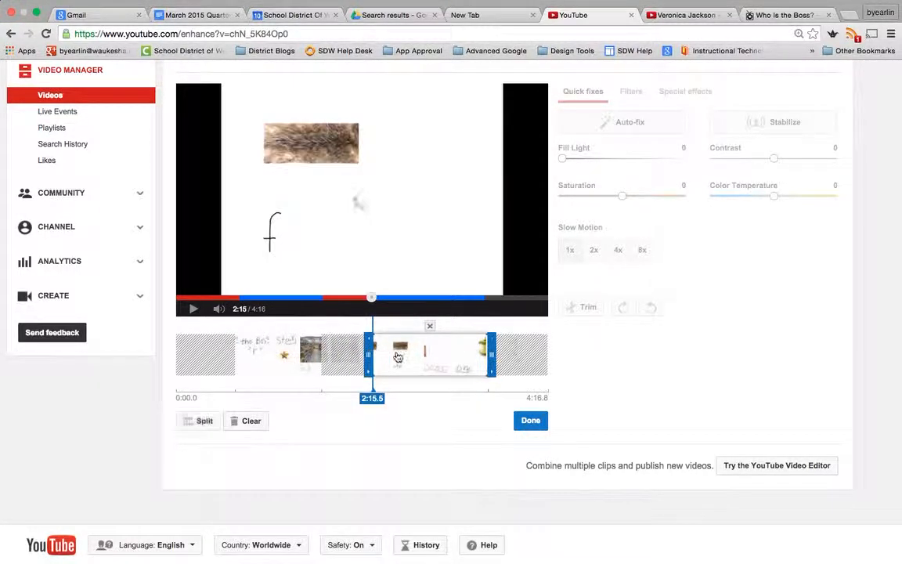
click(428, 354)
click(205, 424)
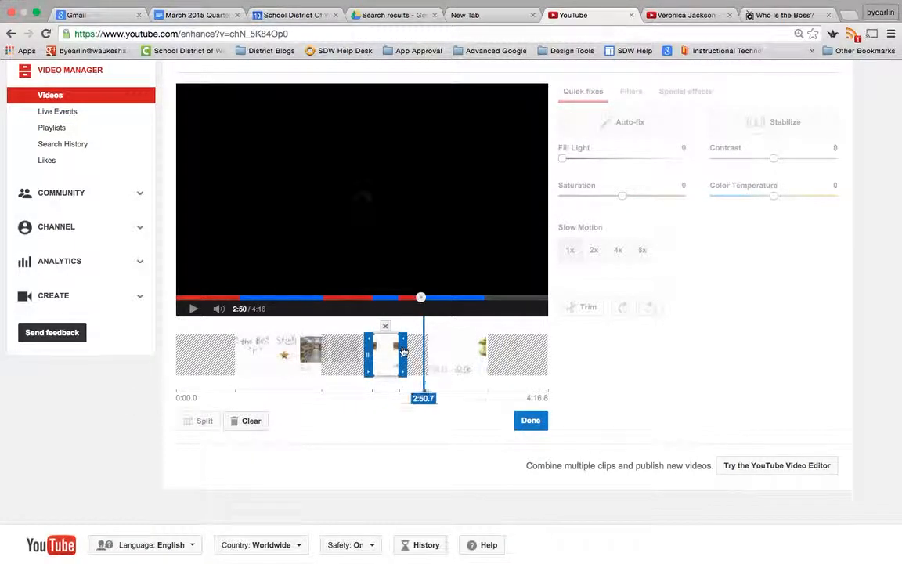
click(444, 349)
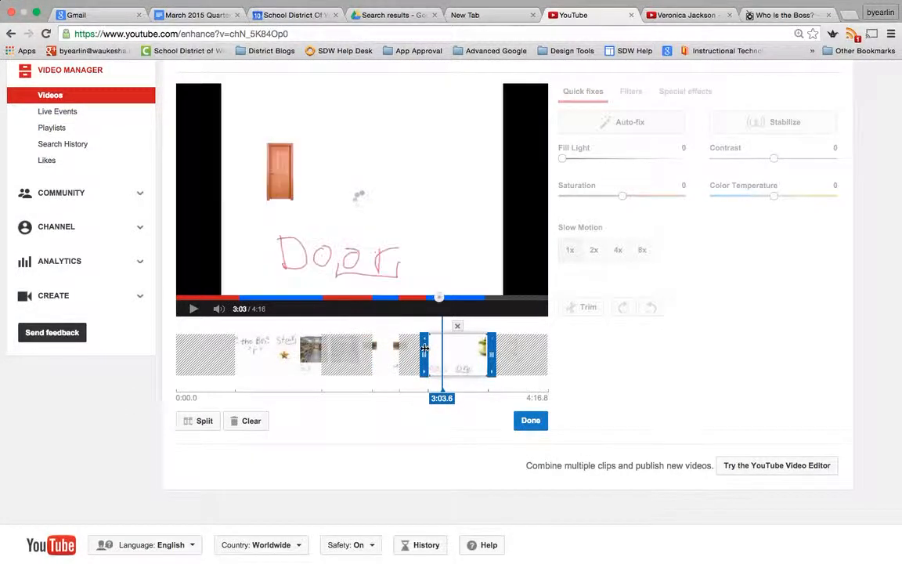
drag(423, 354, 436, 354)
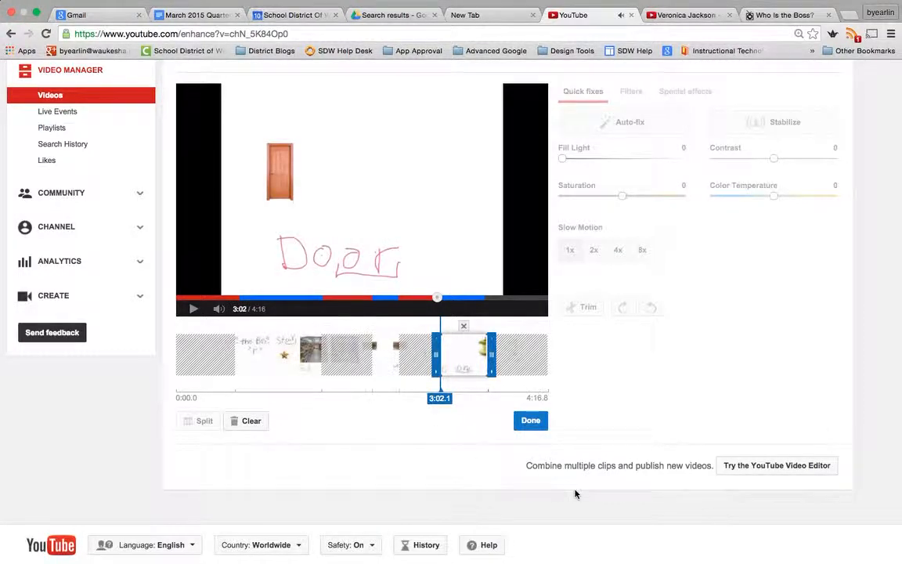
Clear all the trims and splits from the timeline and reload the video's Enhancements without applying them
scroll(574, 494, up, 3)
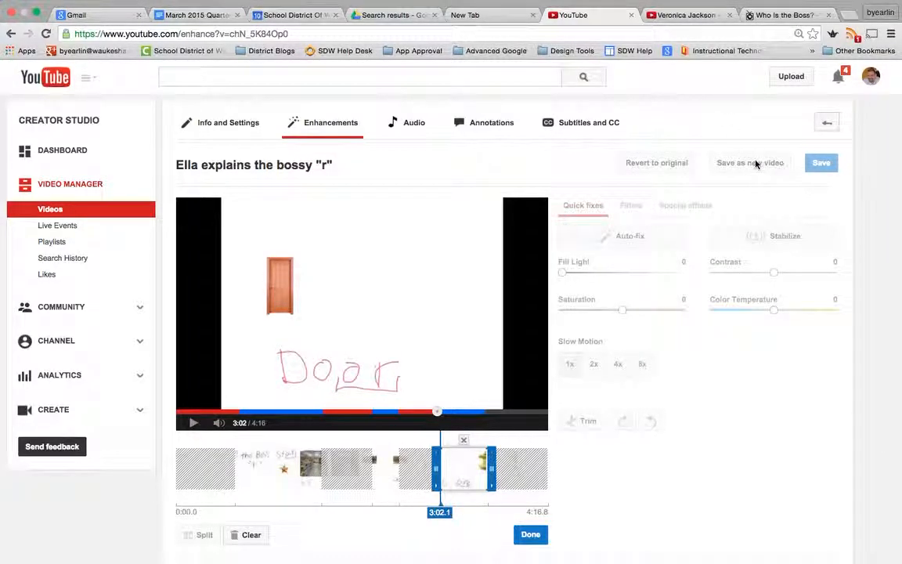
scroll(643, 366, down, 3)
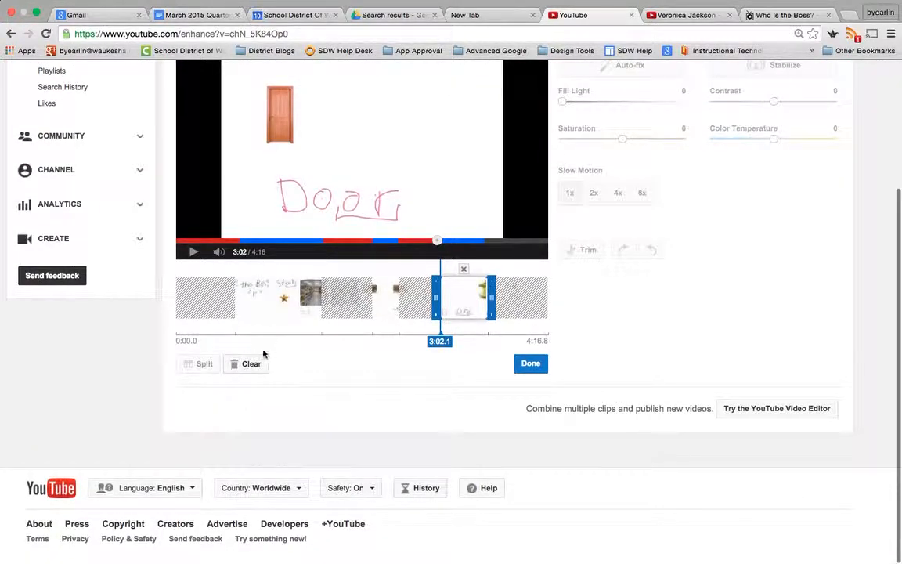
click(251, 364)
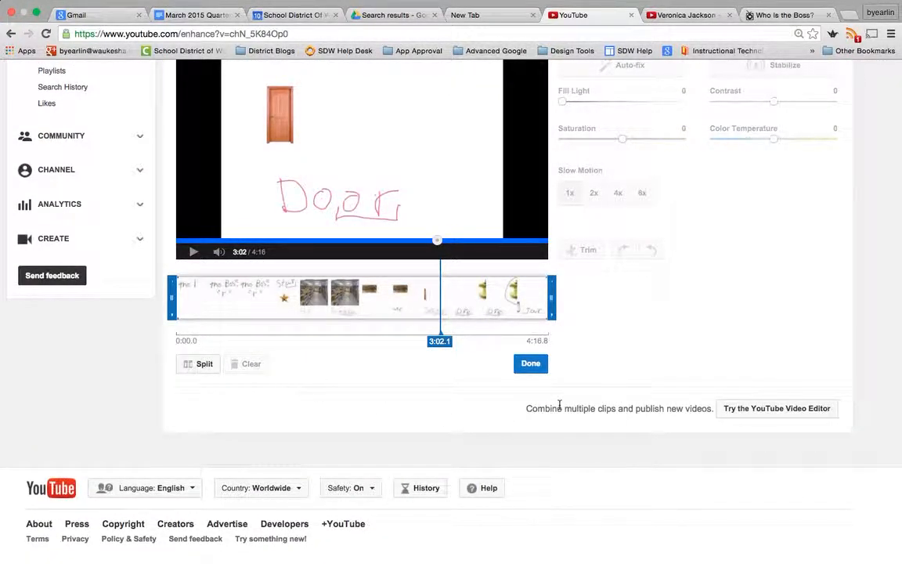
scroll(559, 405, up, 3)
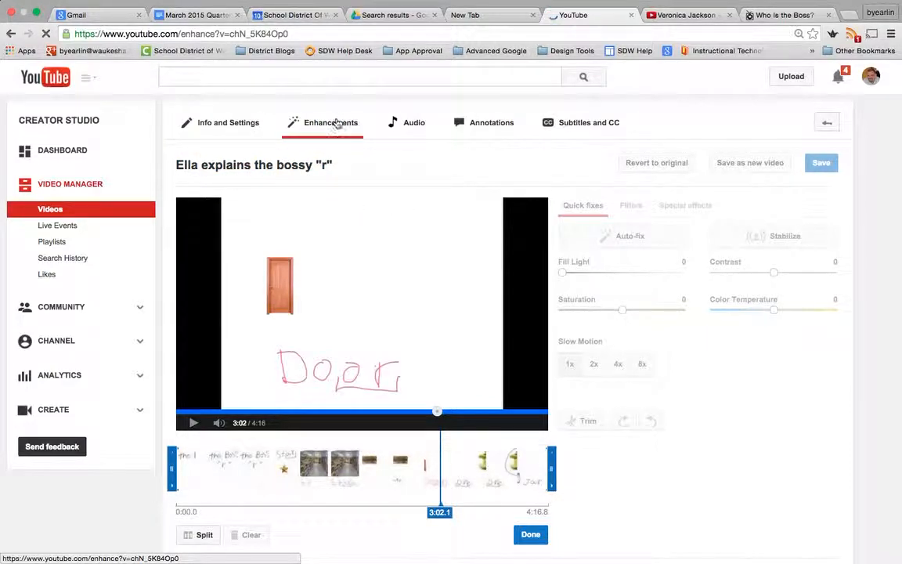
click(336, 121)
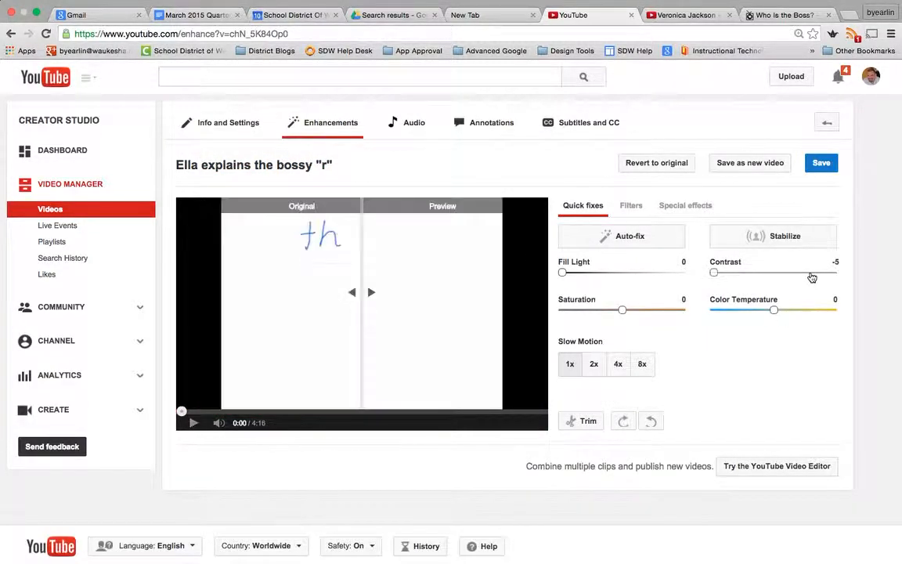
Lower the video's contrast and saturation to -5 and pause the comparison preview
click(652, 311)
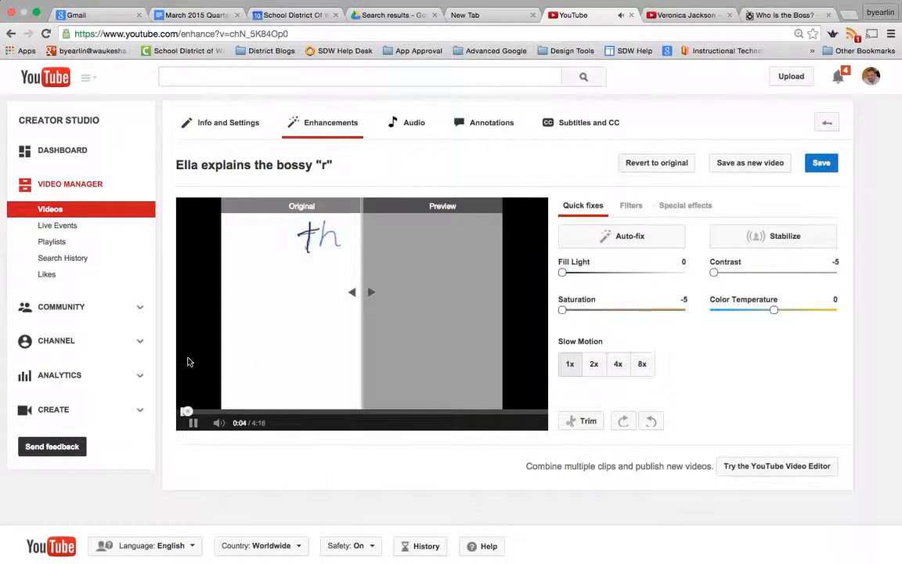
click(190, 423)
Go to the video's Audio page, discarding the unsaved enhancements, pause the playback and look over the featured tracks
click(396, 123)
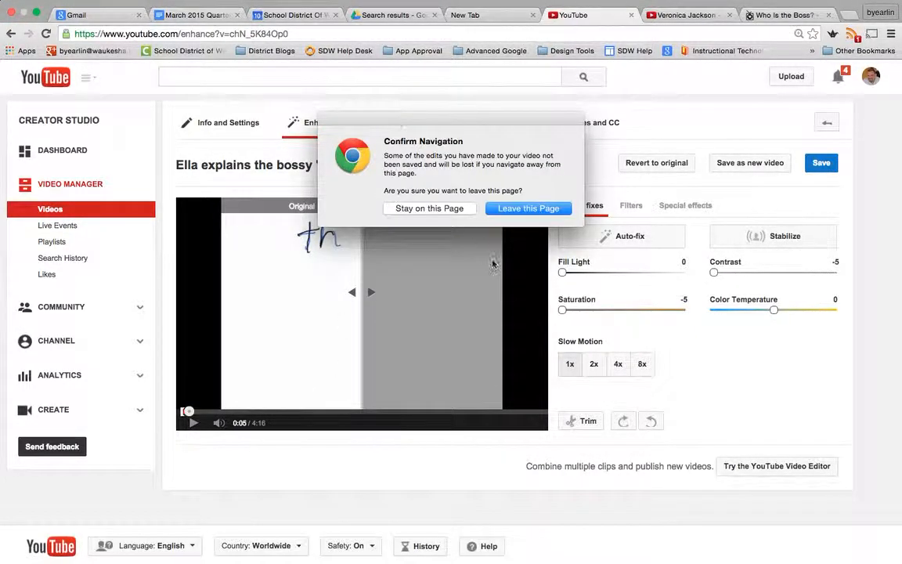
click(517, 208)
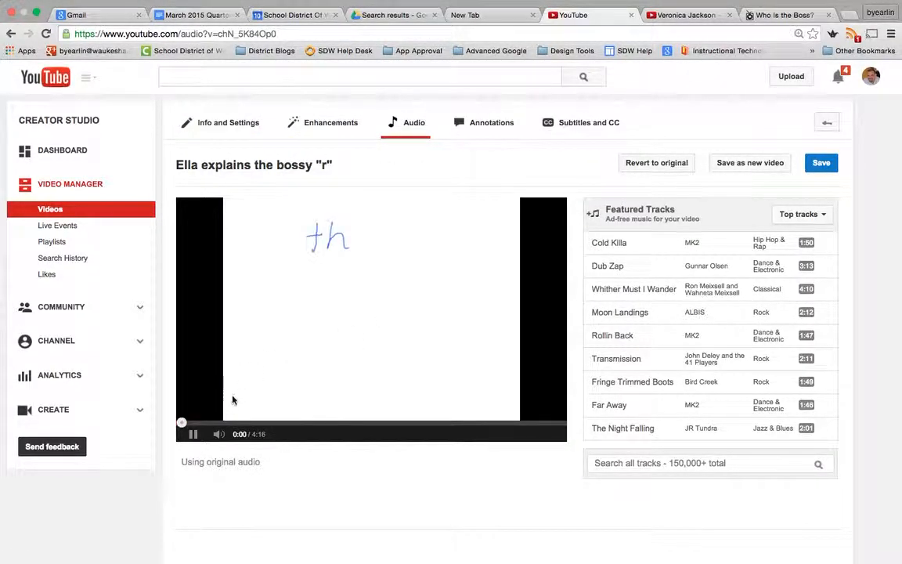
click(192, 435)
scroll(702, 347, down, 5)
scroll(702, 346, up, 5)
scroll(702, 347, down, 1)
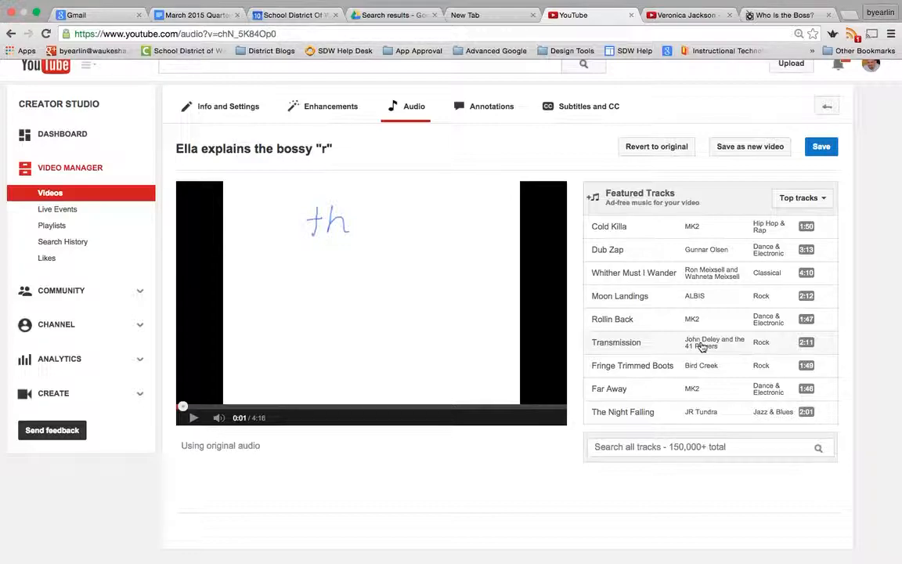
scroll(740, 342, down, 5)
scroll(740, 338, up, 6)
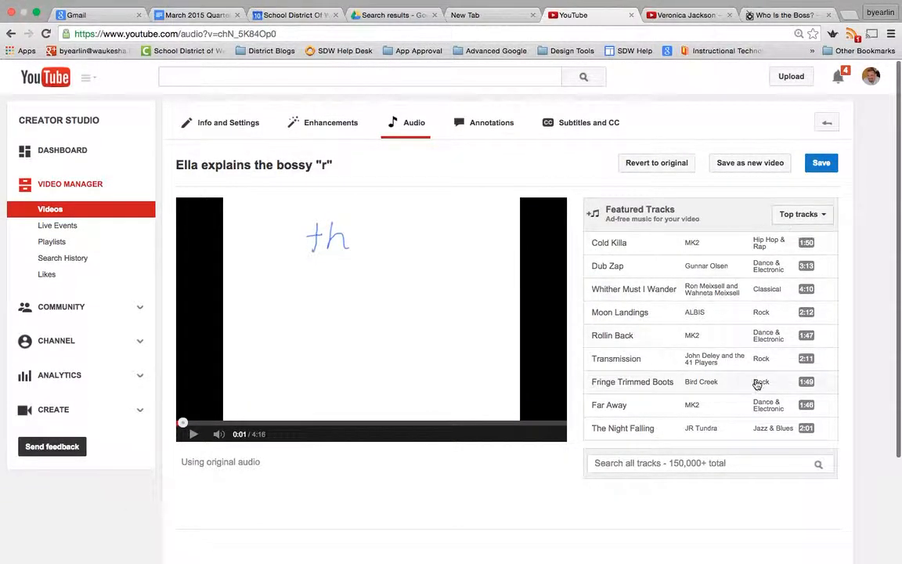
Look through the music genres and filter the featured tracks to Cinematic
click(822, 213)
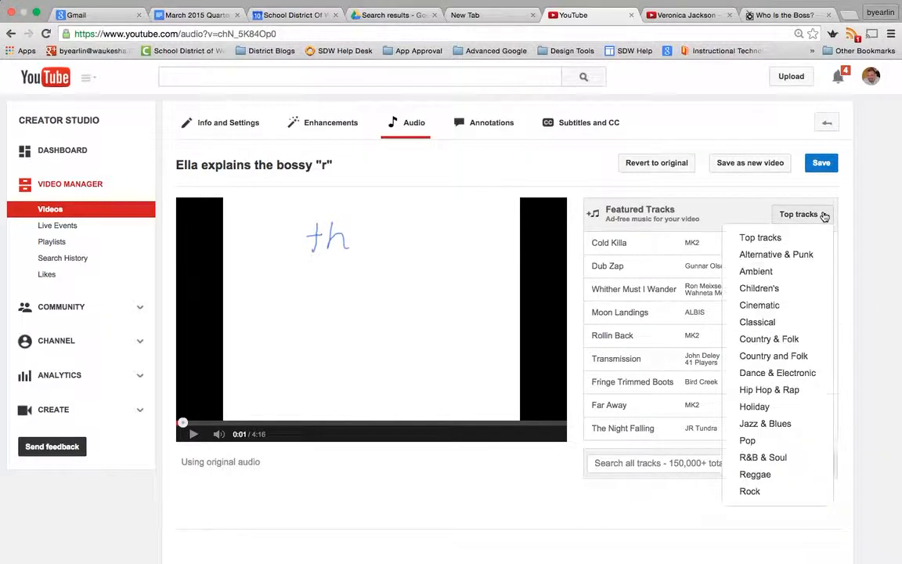
scroll(781, 425, down, 3)
scroll(781, 425, up, 3)
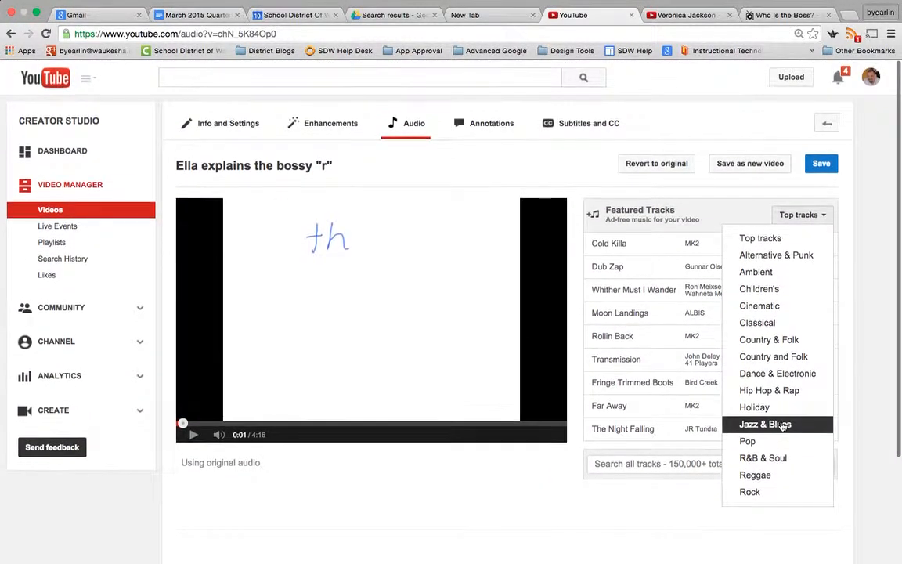
click(763, 312)
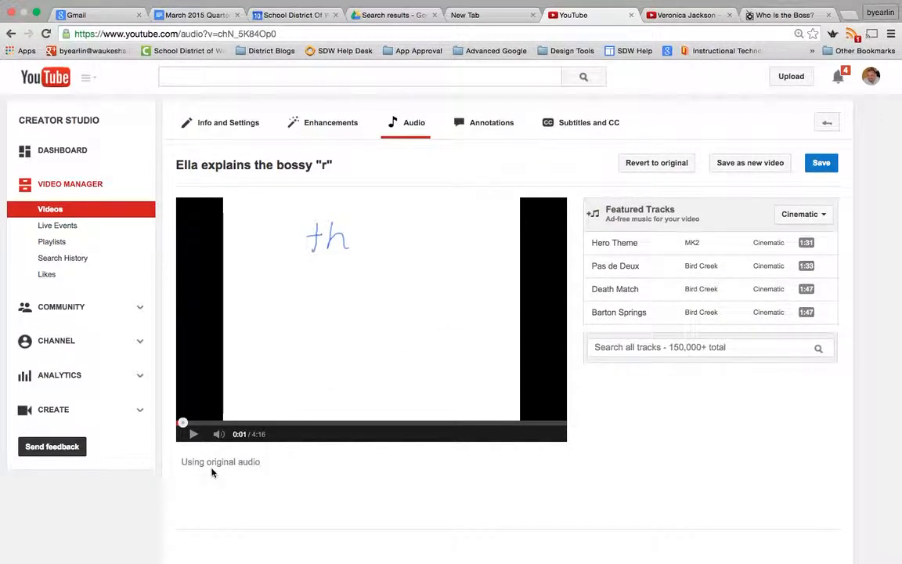
Try the Hero Theme track, favoring the original audio and positioned shortly after 1:00, and revert the video to its original audio
click(624, 245)
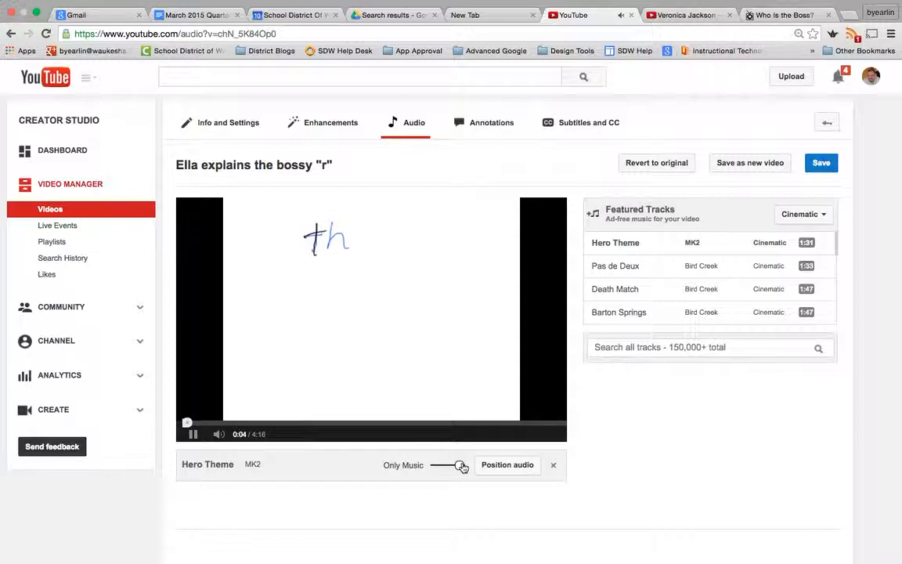
drag(462, 466, 444, 467)
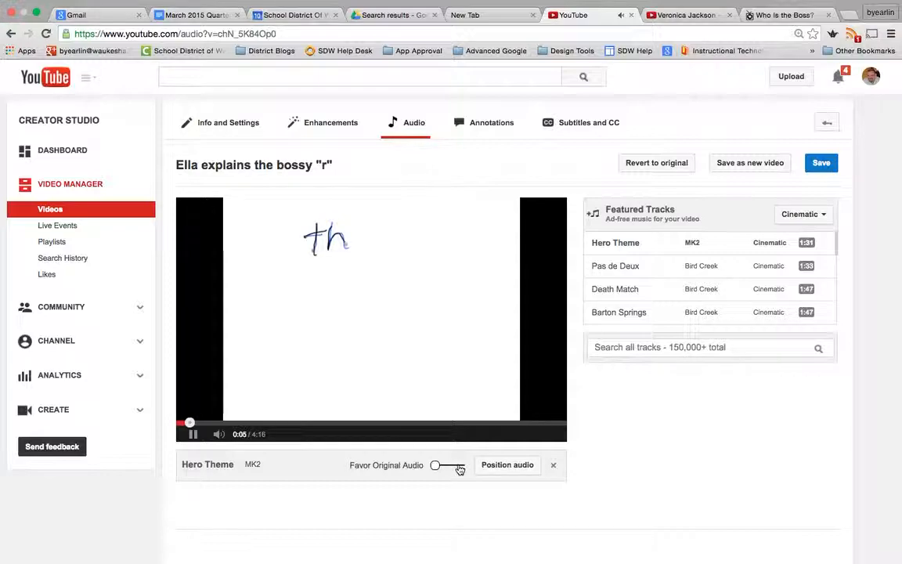
click(493, 468)
drag(319, 460, 293, 459)
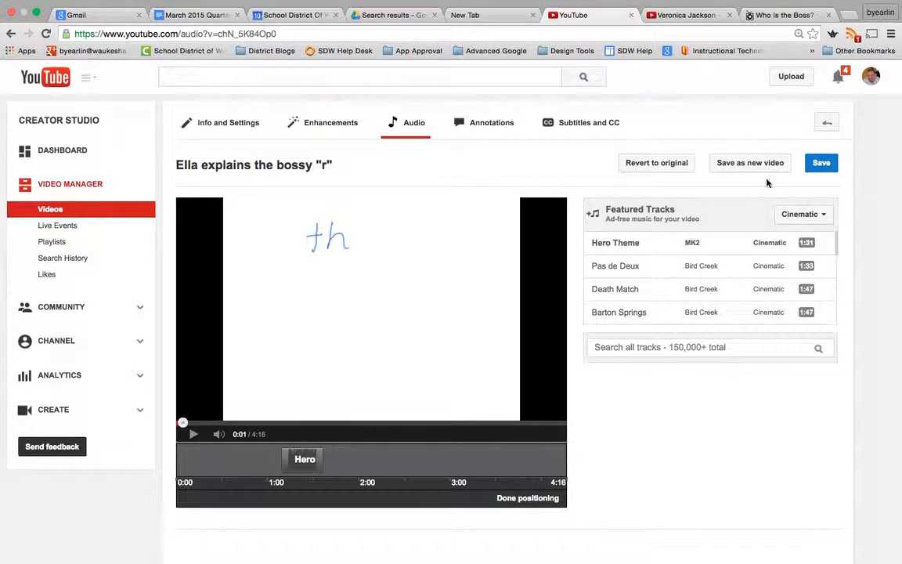
click(655, 169)
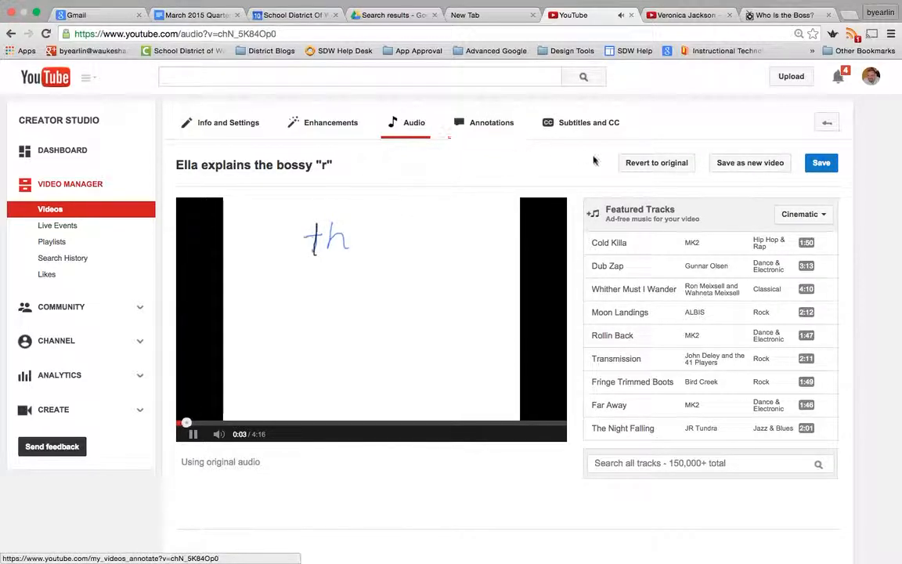
Set the video's spoken language to English for Subtitles and CC, and check the options for adding new subtitles
click(604, 121)
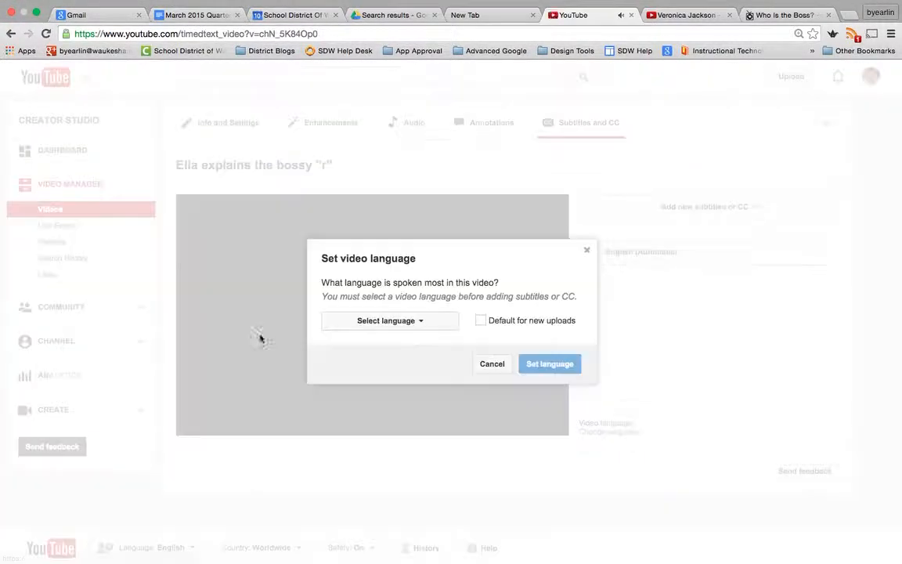
click(422, 324)
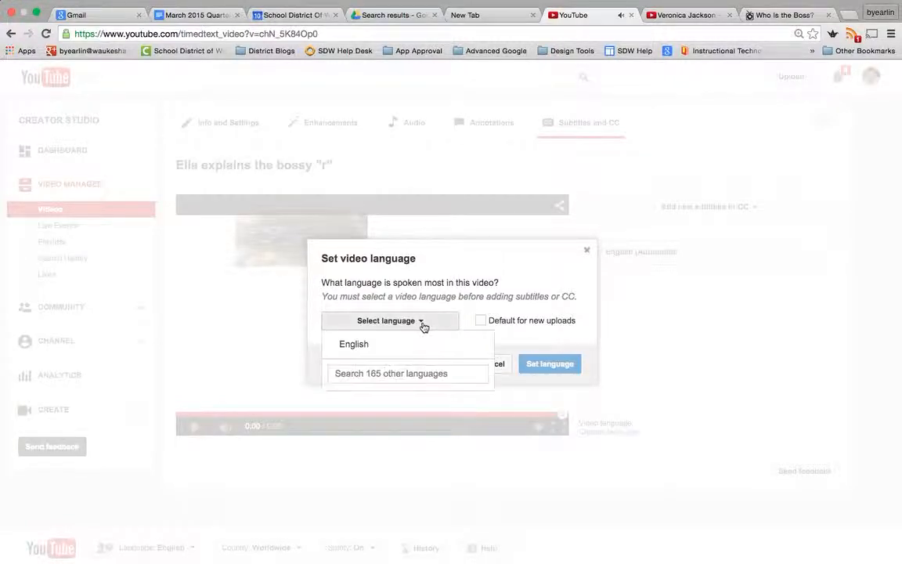
click(417, 345)
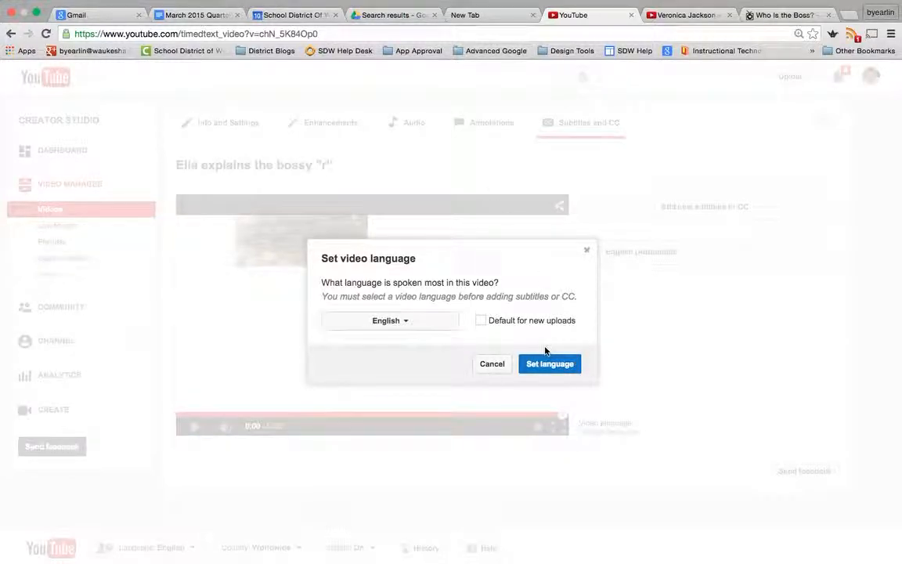
click(542, 366)
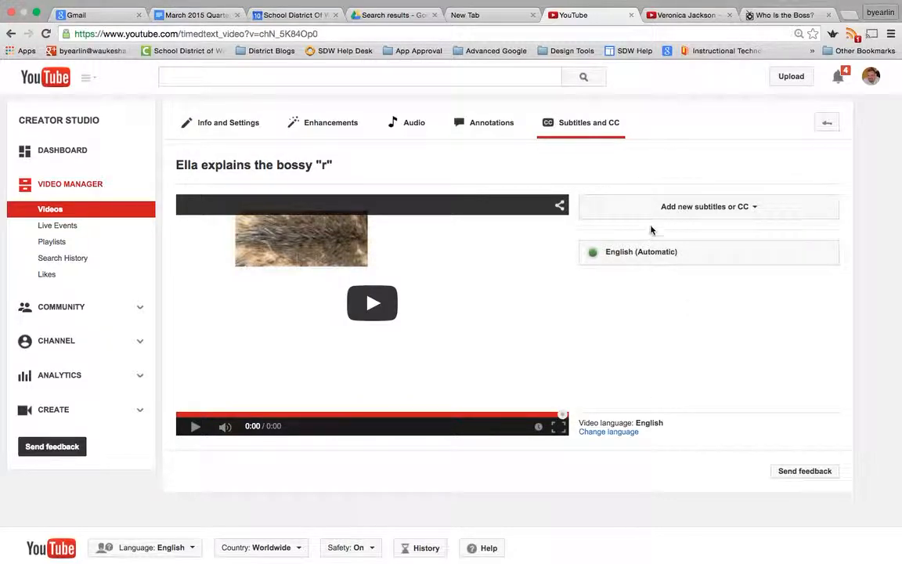
click(670, 208)
click(670, 208)
Go to the video's Annotations, pause the playback and move the timeline position to about 1:08
click(487, 127)
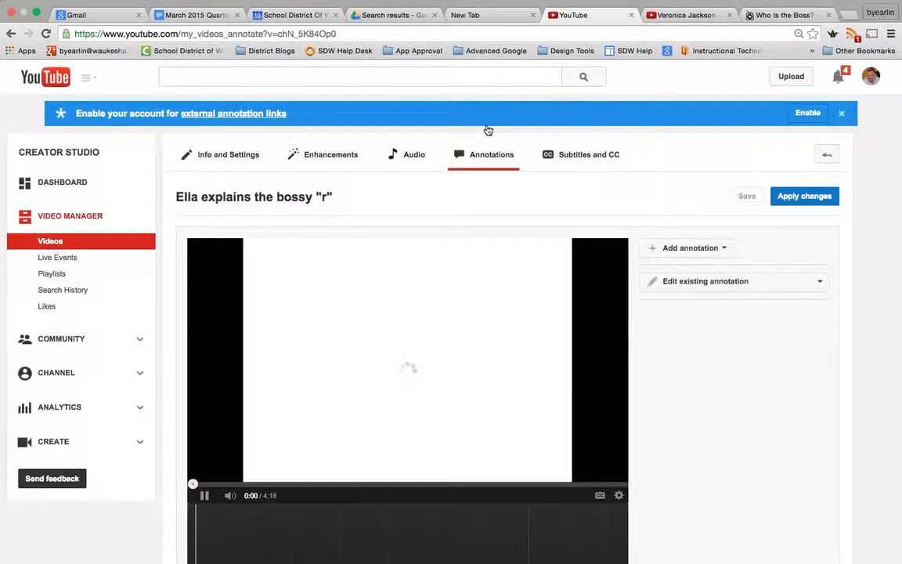
click(207, 435)
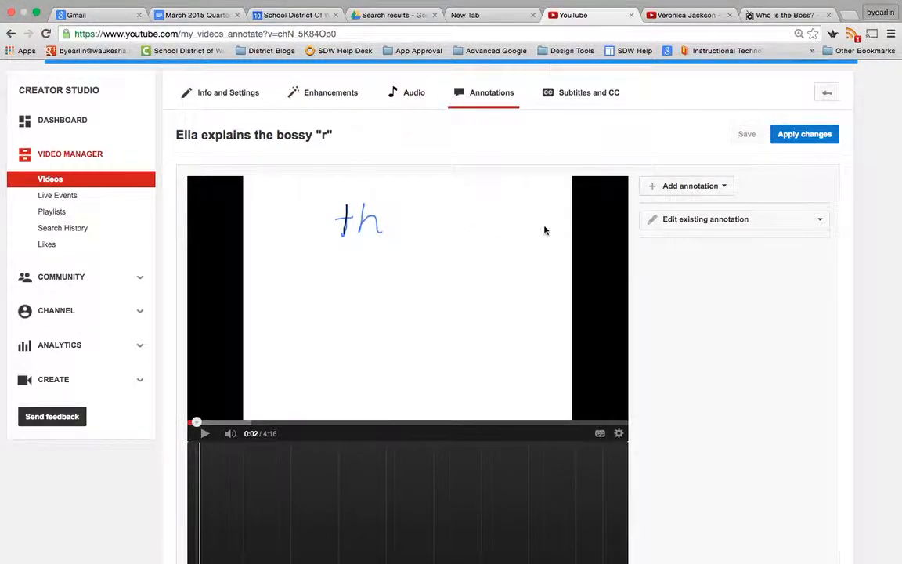
scroll(544, 229, down, 2)
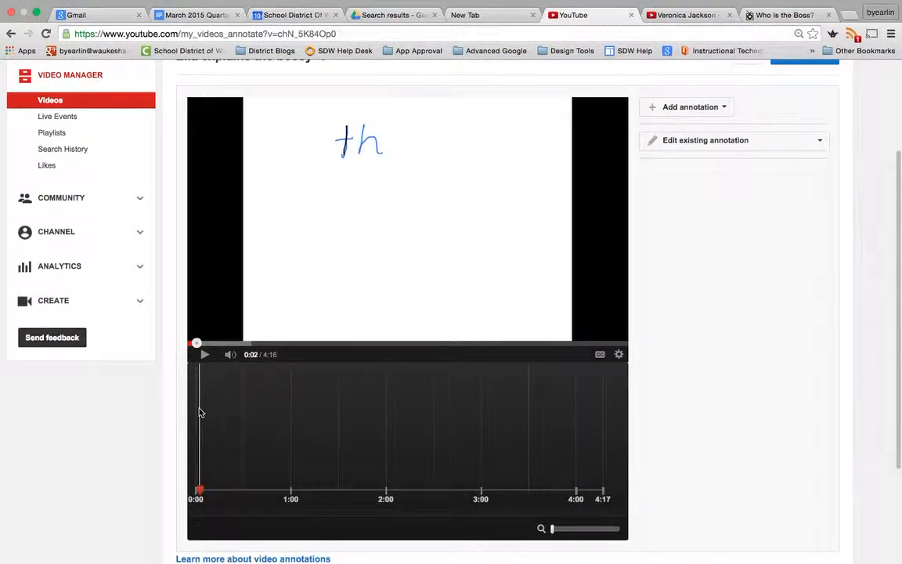
drag(198, 408, 278, 409)
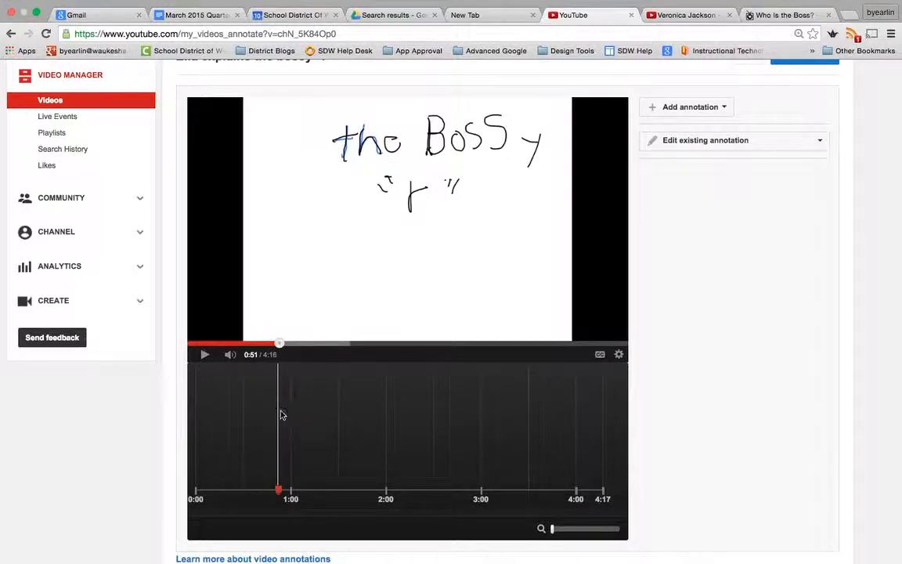
drag(283, 417, 306, 419)
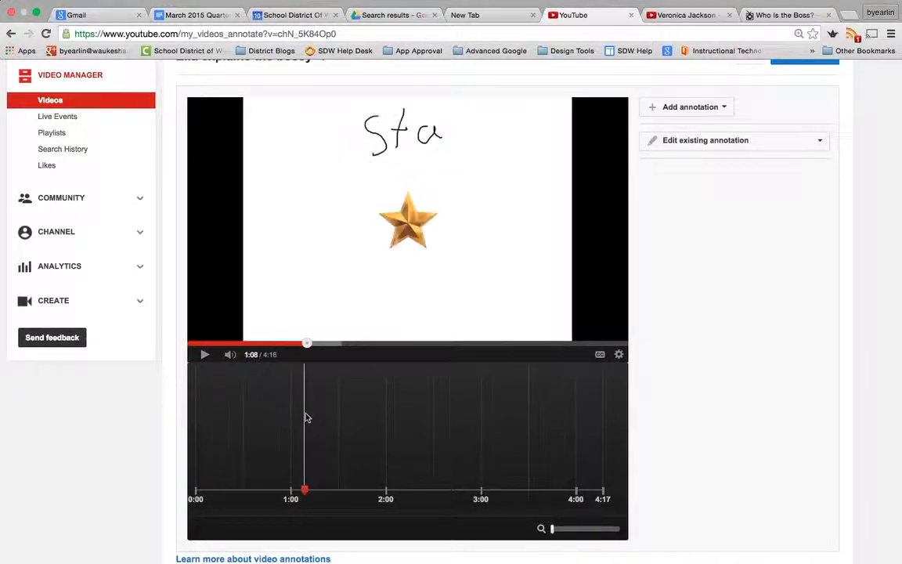
scroll(352, 243, down, 1)
scroll(451, 191, up, 2)
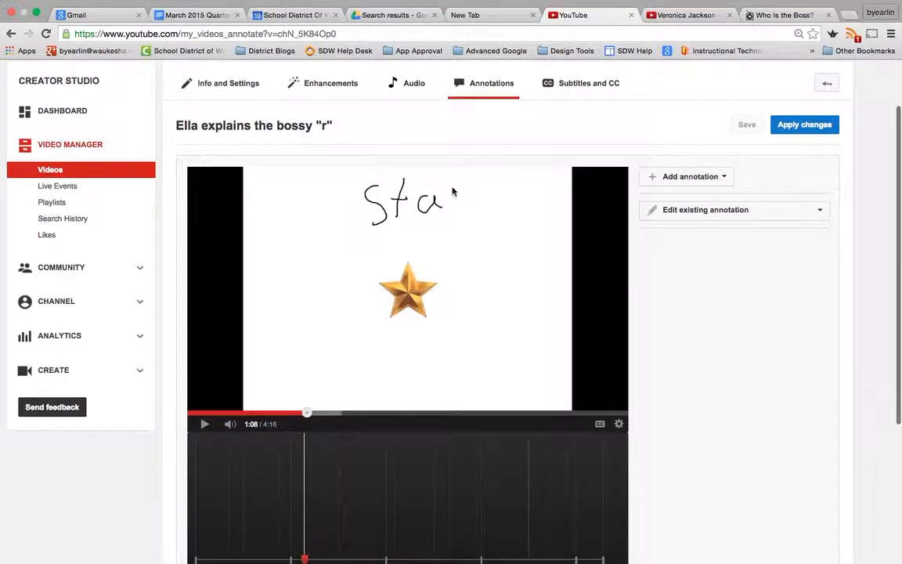
Add a Spotlight annotation starting at 0:01:08.3 and fit its frame around the gold star
click(699, 180)
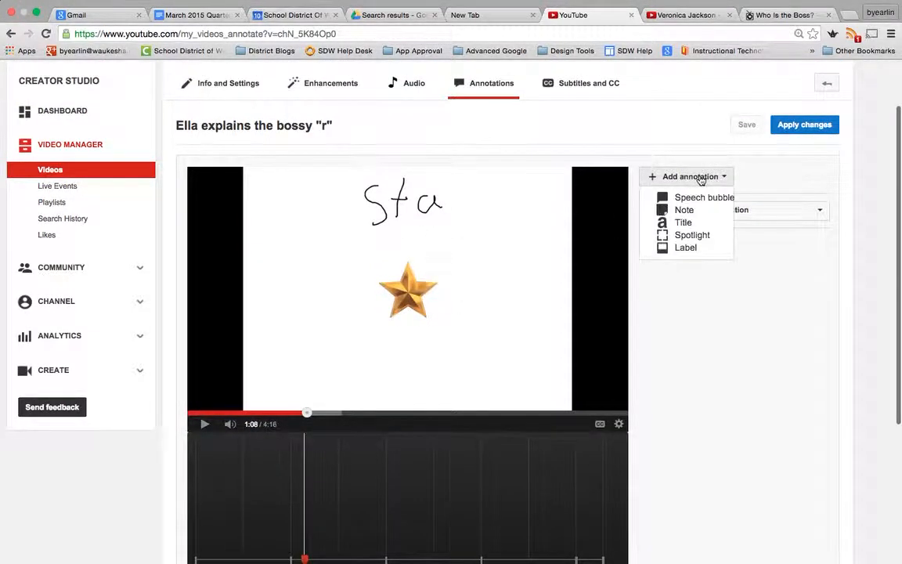
click(691, 235)
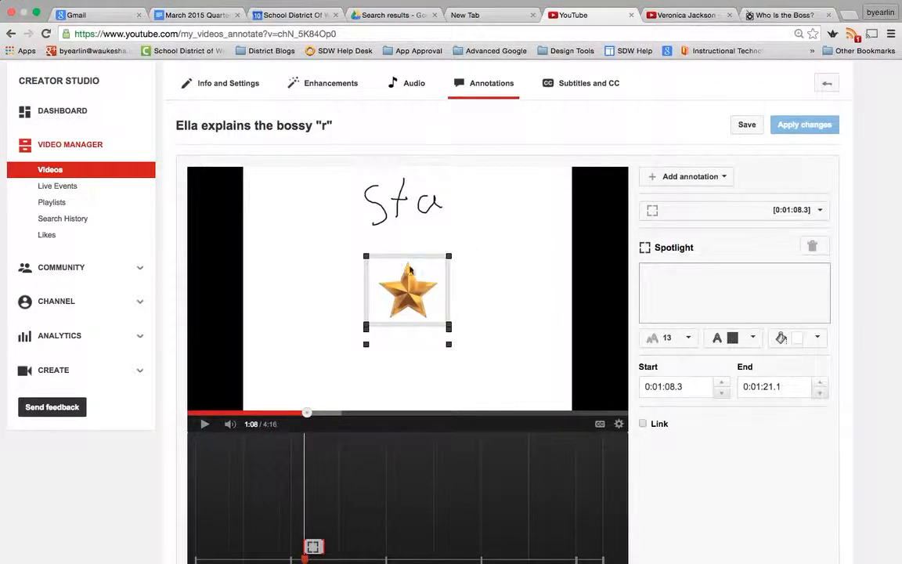
drag(365, 256, 372, 258)
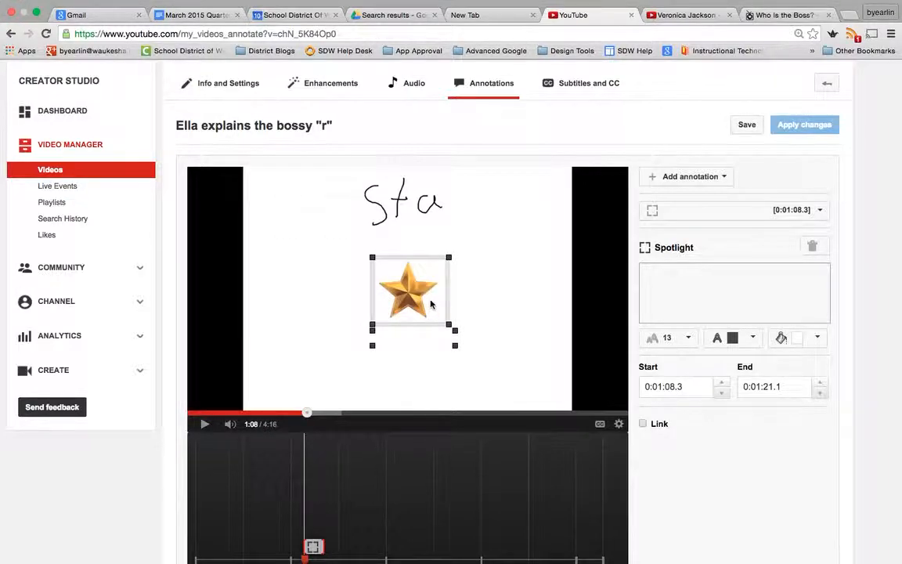
drag(421, 291, 416, 288)
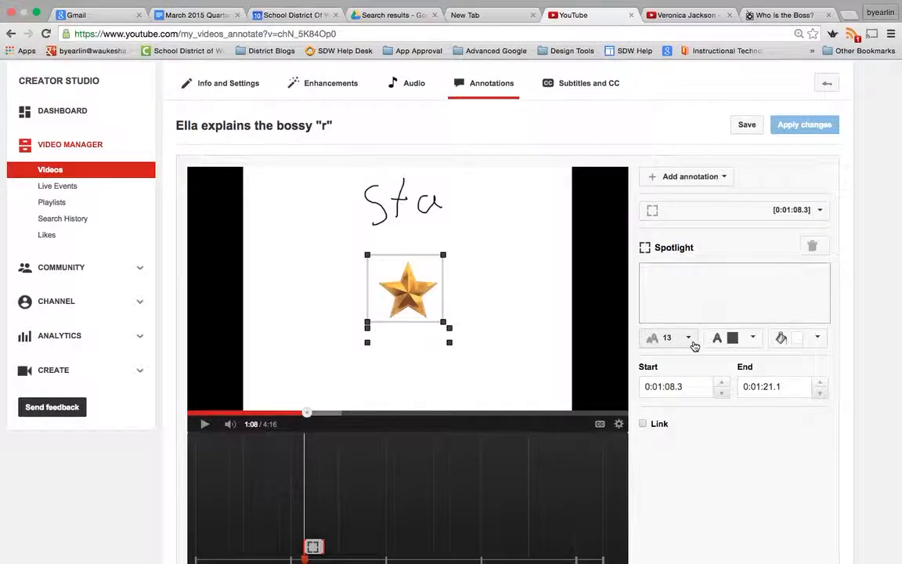
Turn on a Video link for the Spotlight and paste in the URL of The Electric Company's "Bossy R" music video
click(642, 424)
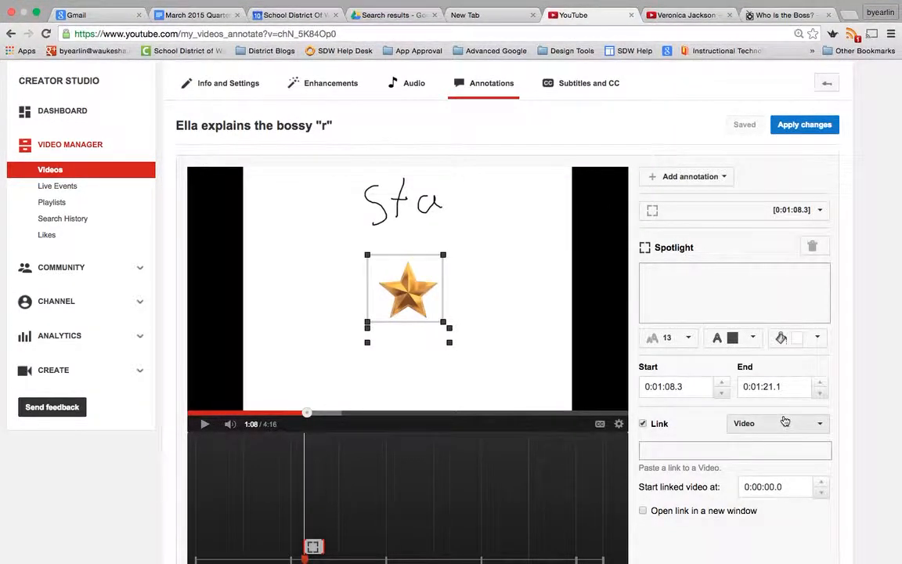
click(784, 422)
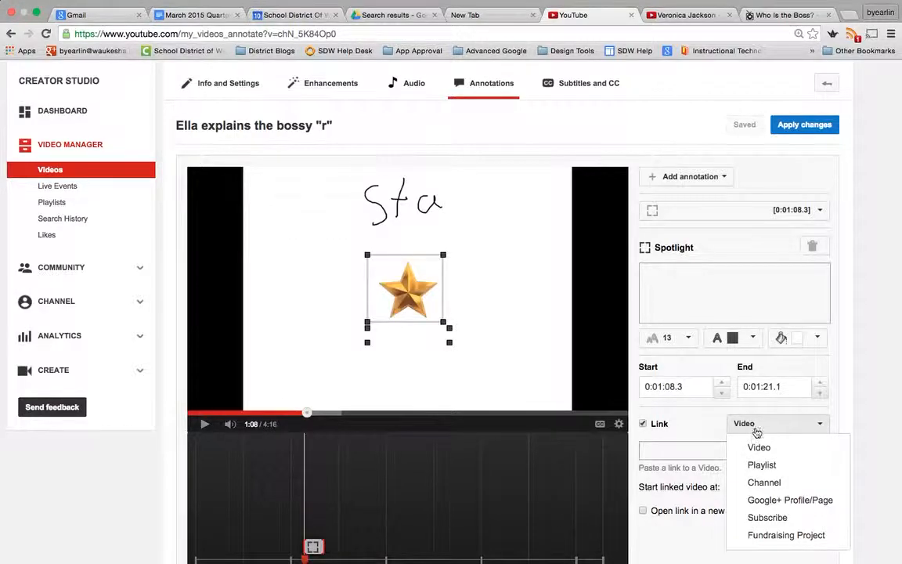
click(678, 15)
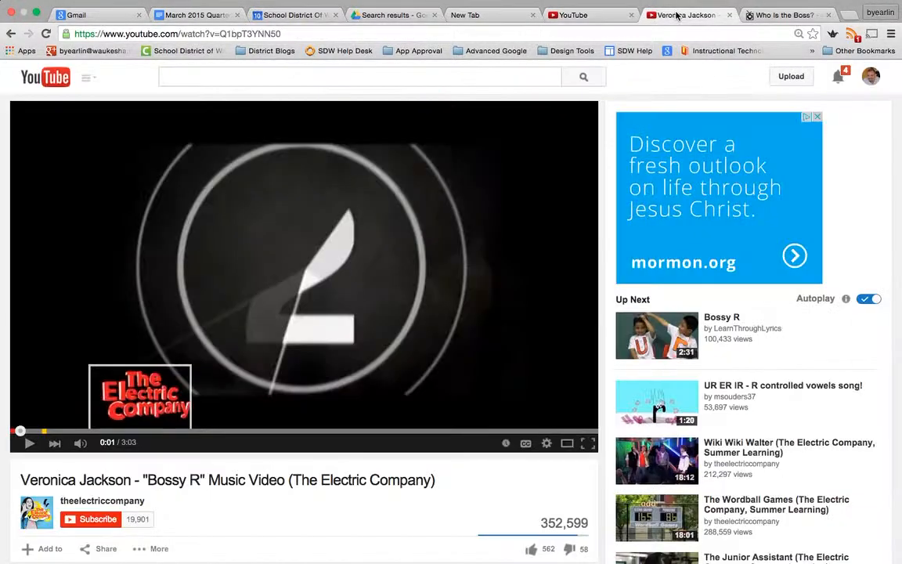
click(363, 33)
key(super+c)
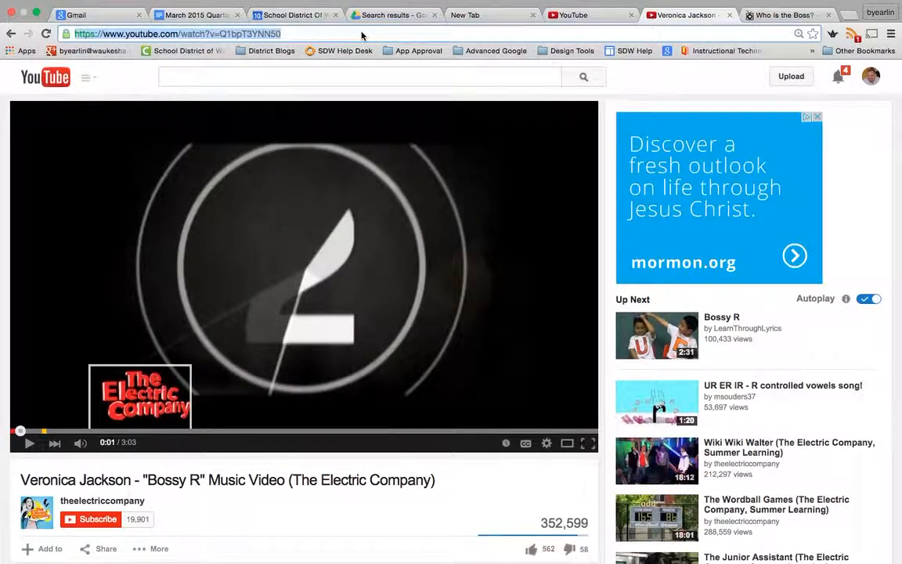
click(564, 15)
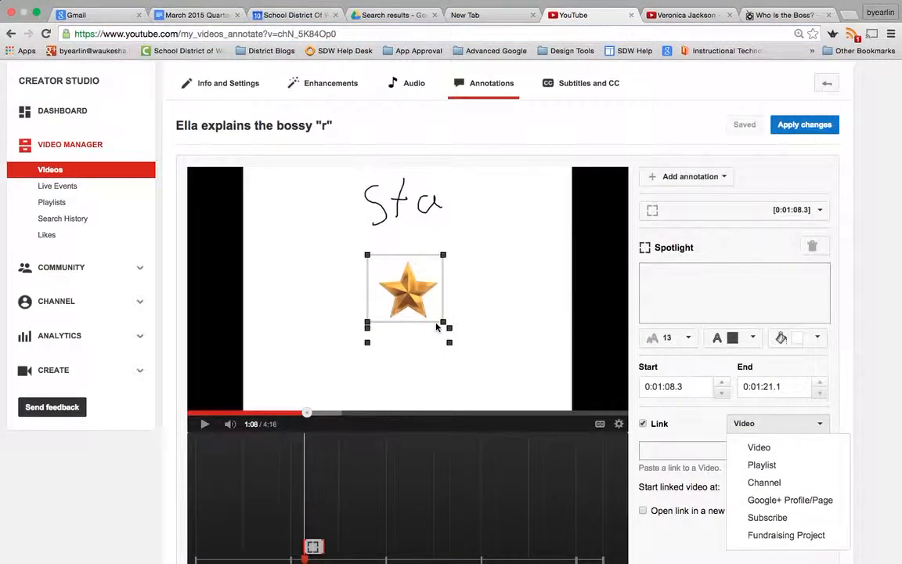
click(688, 452)
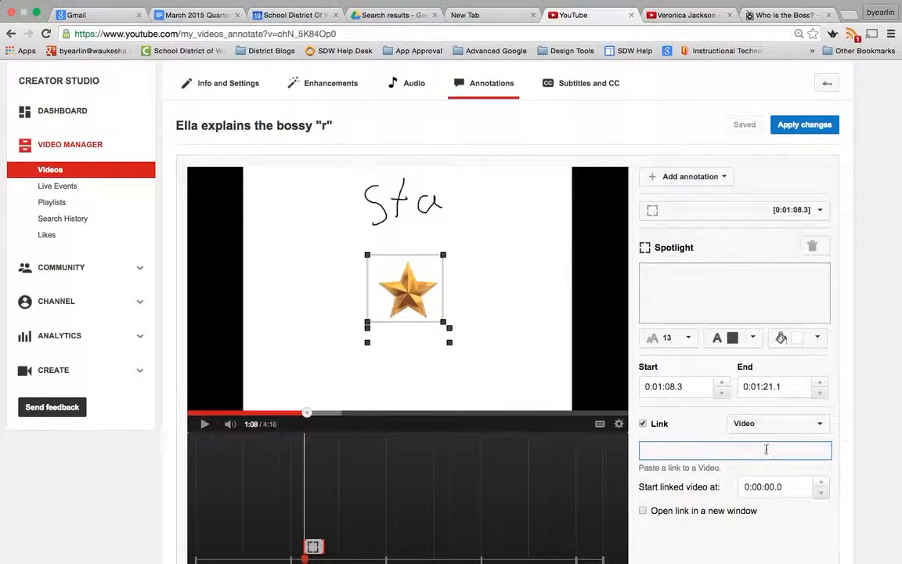
key(super+v)
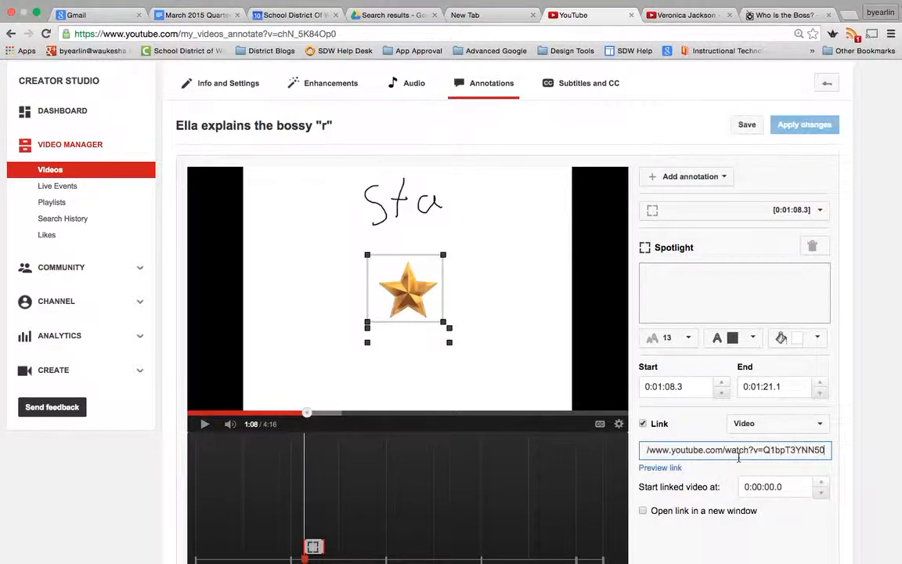
Set the start time of the Spotlight's linked video to 0:00:05.4
click(821, 485)
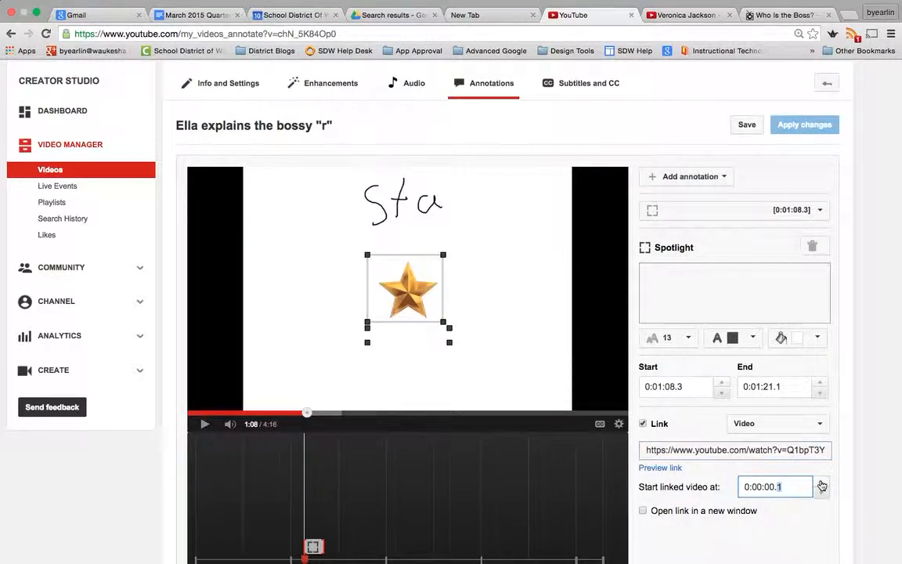
click(821, 483)
double_click(773, 487)
click(786, 521)
Play the video with the Spotlight around the star and pause it at about 1:11
click(416, 356)
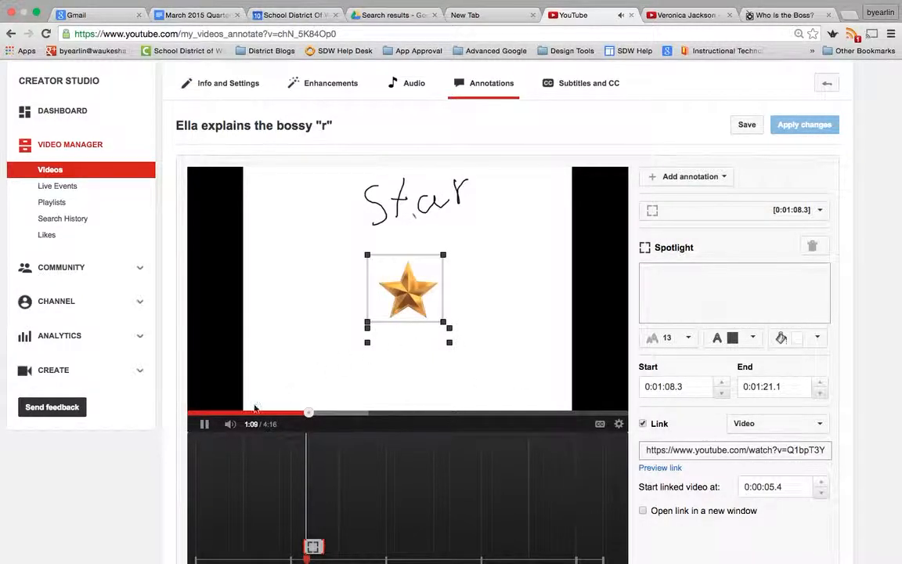
click(205, 424)
click(207, 427)
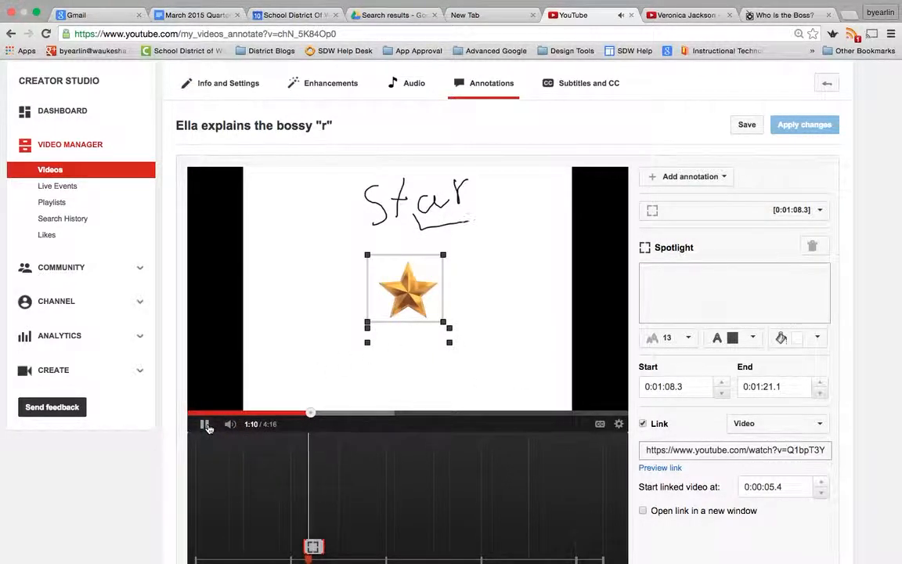
click(207, 427)
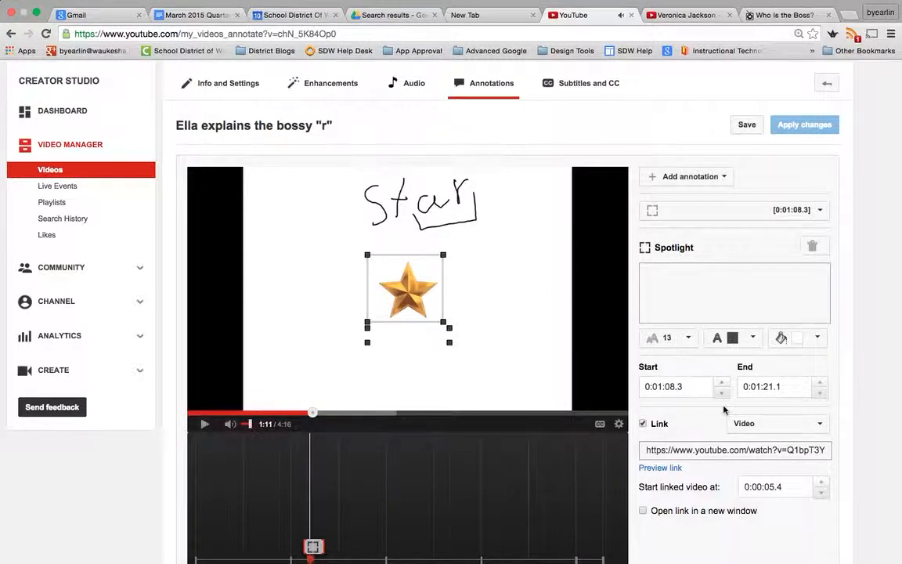
Raise the Spotlight's end time to 0:01:21.6
click(821, 383)
click(820, 383)
click(820, 384)
click(821, 383)
click(820, 383)
click(786, 384)
Move the playback position to about 1:14 and set the Spotlight's end time to 0:01:14.1
click(328, 412)
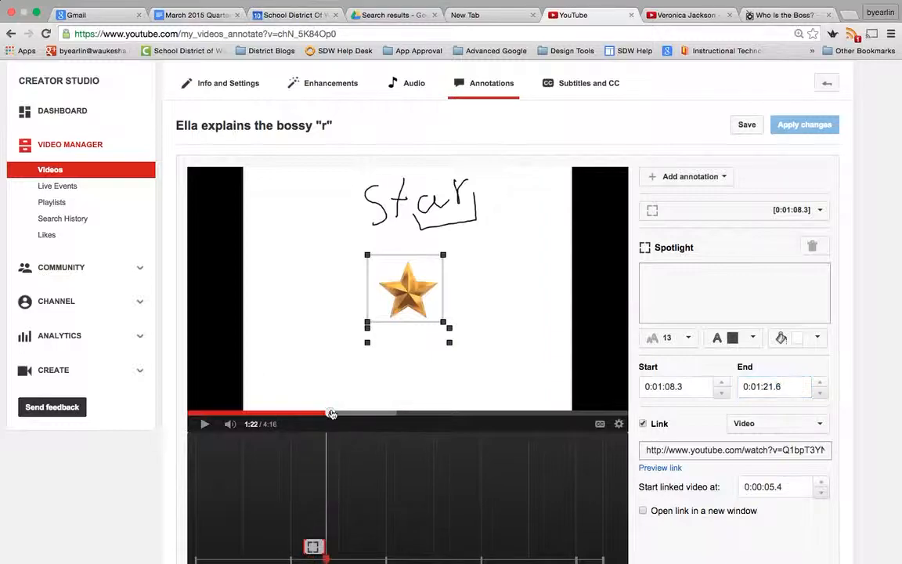
drag(332, 414, 317, 415)
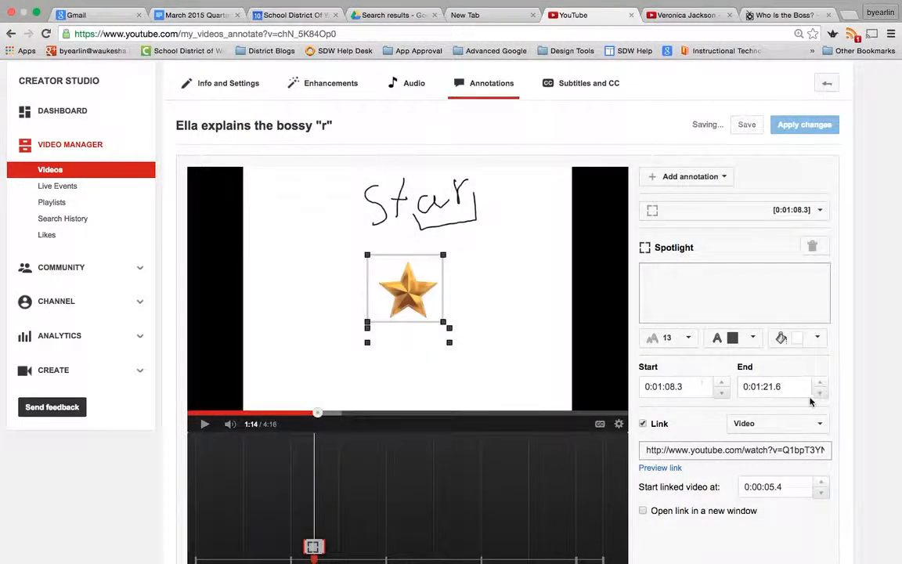
click(821, 395)
click(821, 395)
click(821, 395)
click(821, 395)
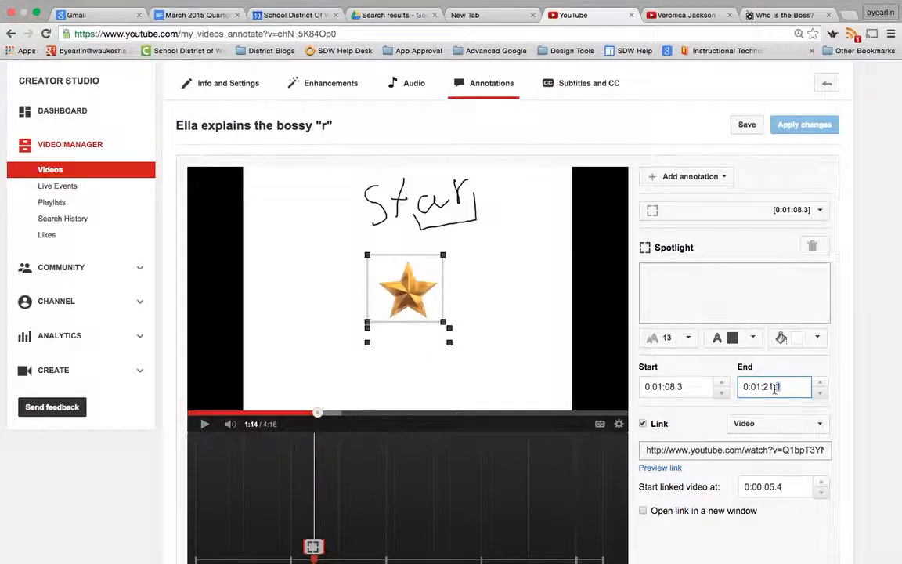
text(14)
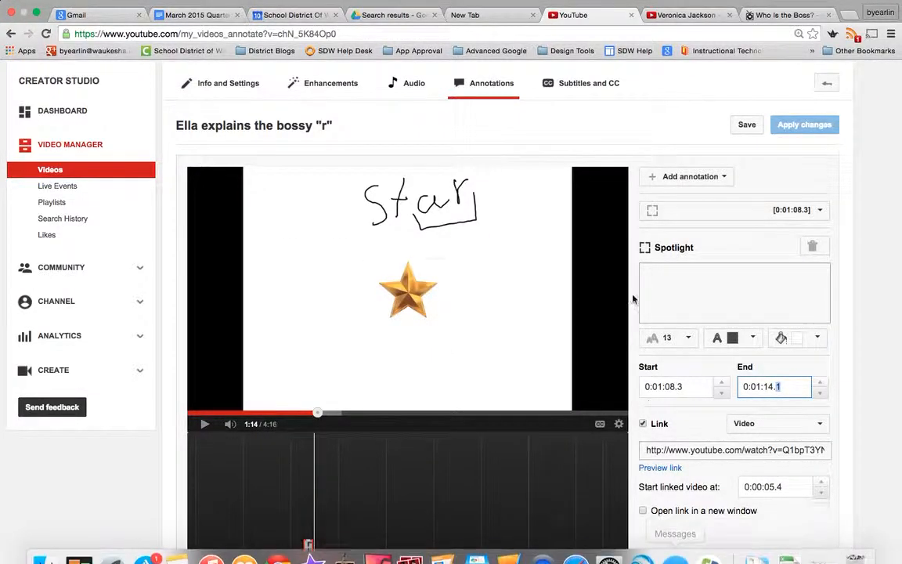
Add a Speech bubble annotation beside the star with the text Click on the star to learn more about "bossy r"
scroll(788, 298, down, 3)
scroll(789, 356, up, 5)
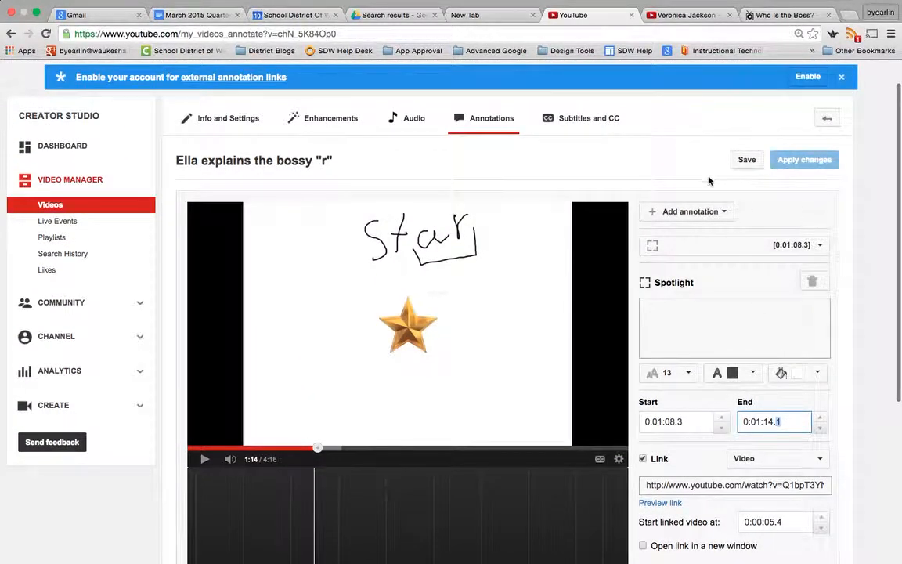
click(724, 213)
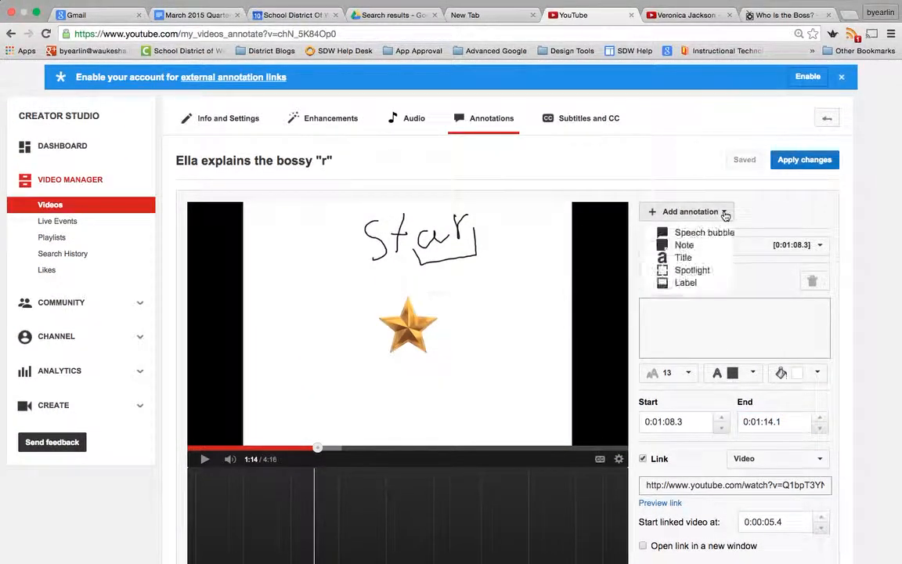
click(689, 233)
drag(308, 263, 329, 333)
click(745, 305)
text(Click on the star to learn more about "bossy r)
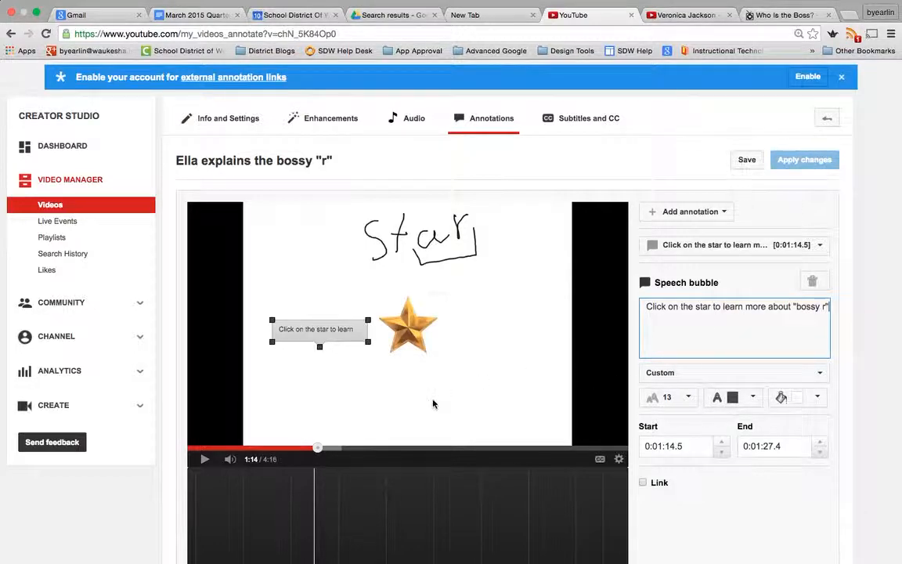
Adjust the speech bubble's timing on the timeline so it starts at 0:01:07.4 and ends at 0:01:14.5
click(721, 451)
click(721, 452)
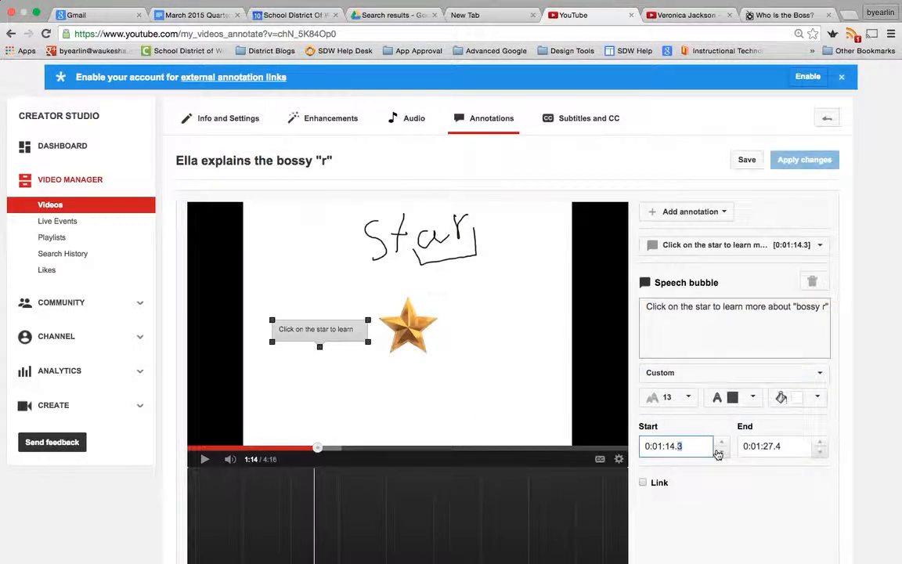
scroll(716, 453, down, 1)
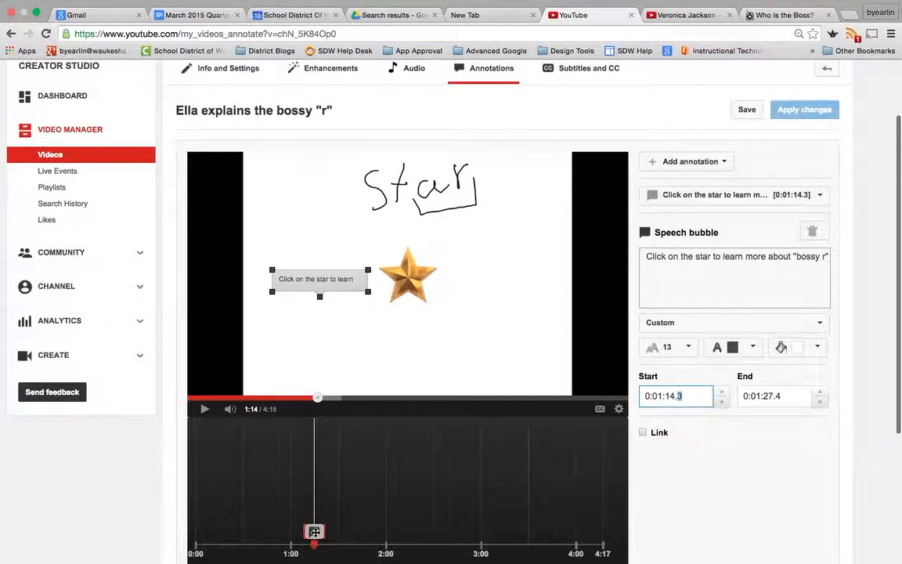
drag(312, 531, 317, 535)
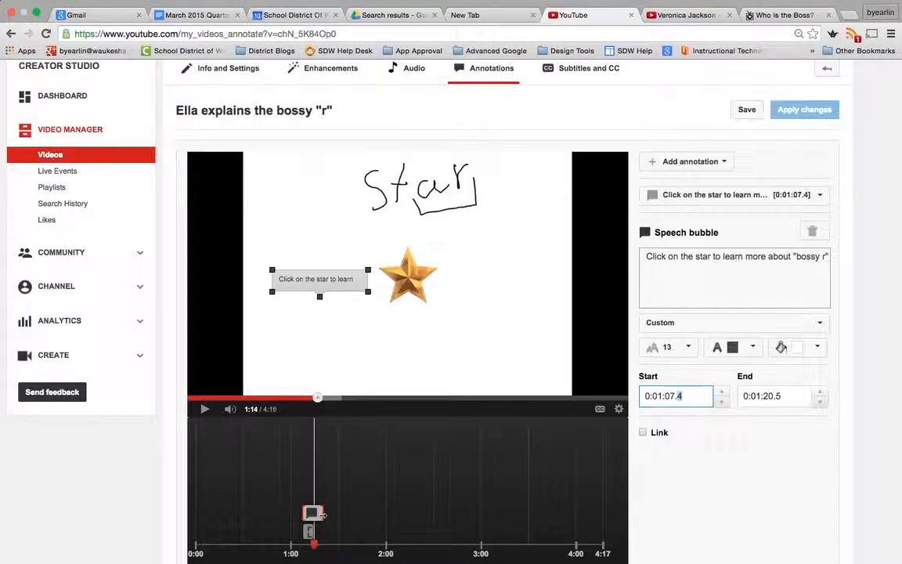
drag(311, 514, 302, 513)
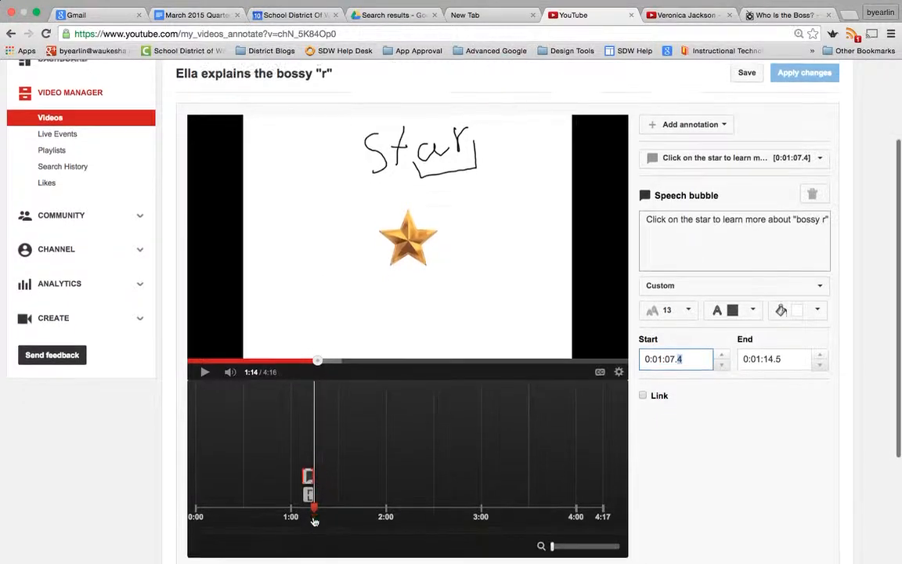
Play the section with both annotations from near their start and pause at about 1:13
click(301, 470)
drag(318, 399, 304, 400)
key(space)
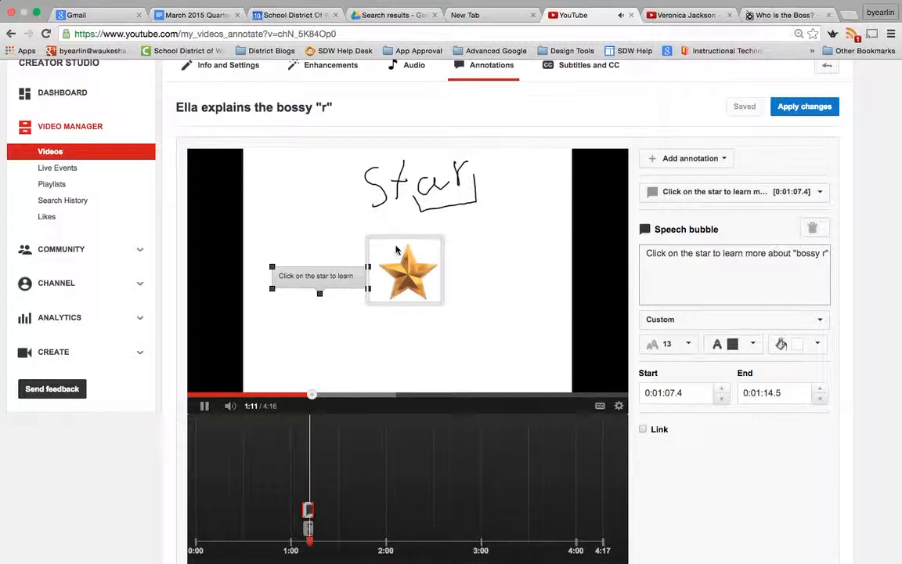
click(368, 290)
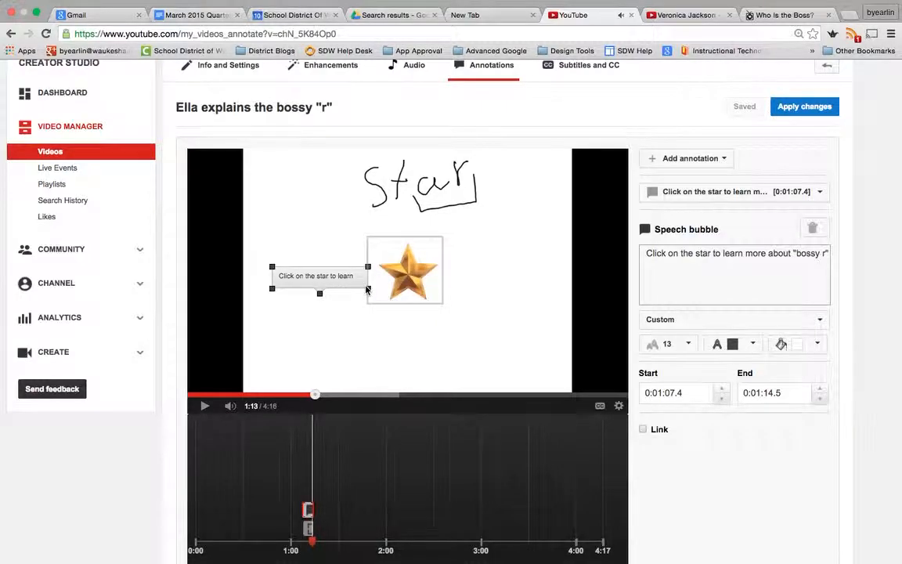
Enlarge the speech bubble to fit its full text and give it black text on a red background
drag(367, 291, 367, 312)
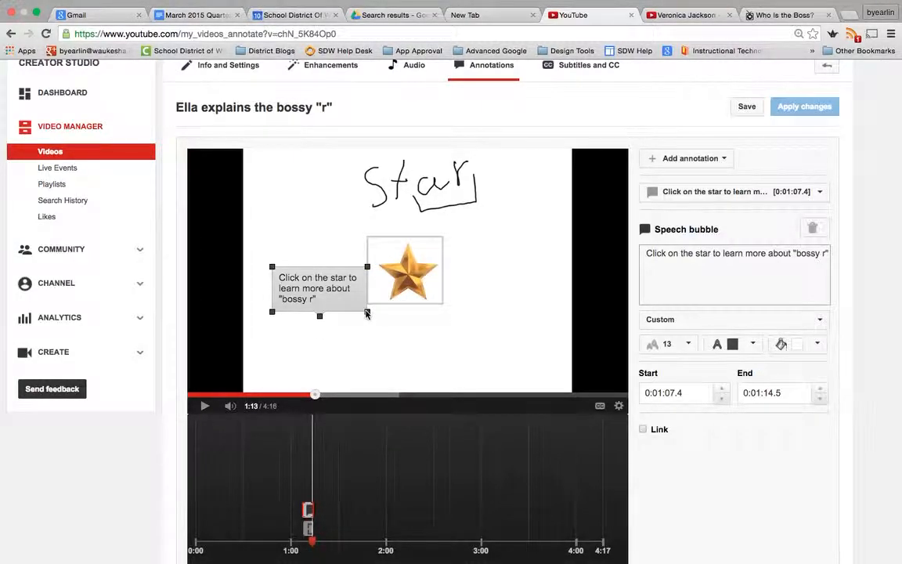
click(754, 343)
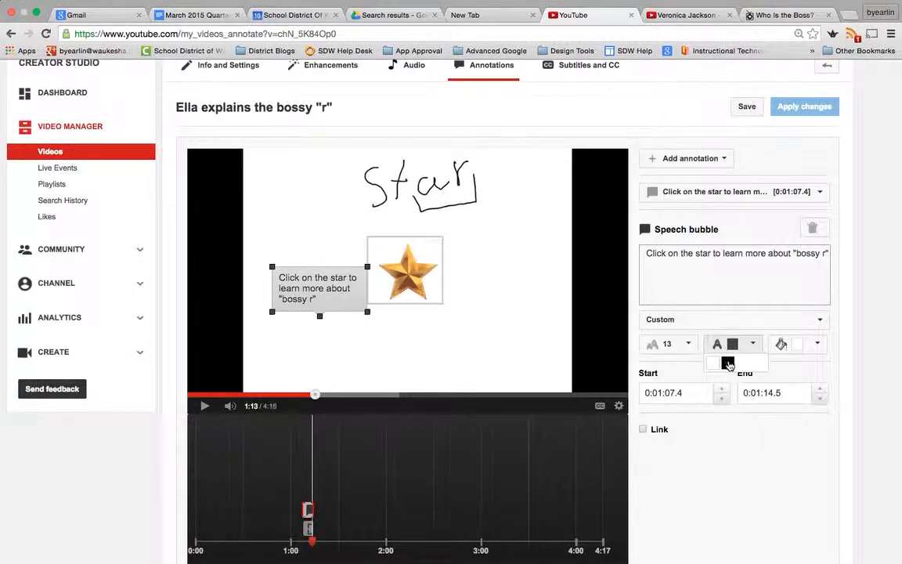
click(728, 362)
click(817, 344)
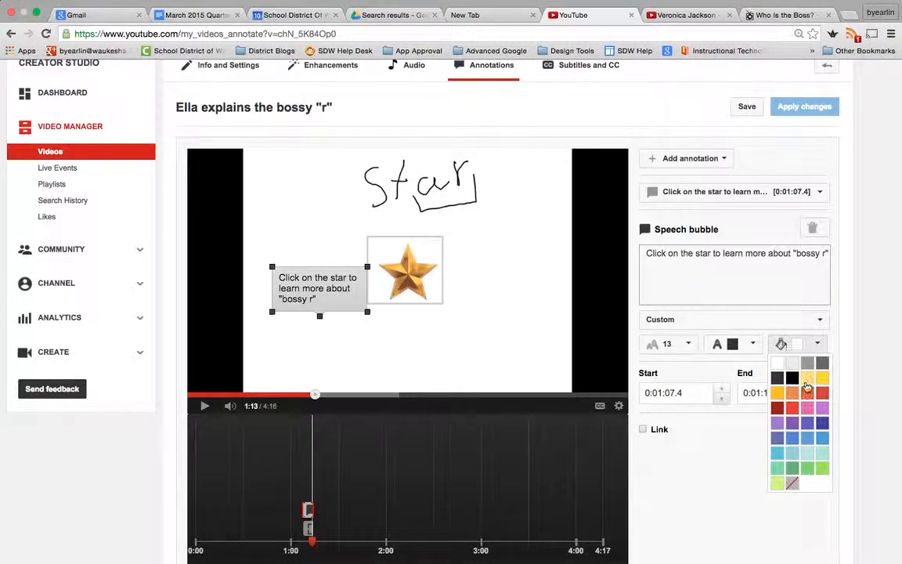
click(794, 407)
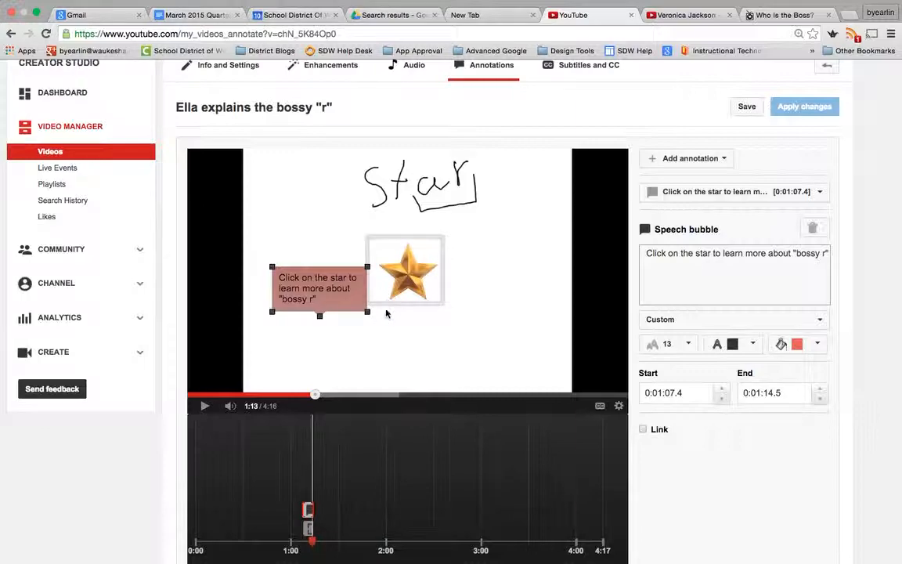
Move the speech bubble away from the star with its tail pointing at it, and play the video to about 1:15
drag(320, 296, 300, 281)
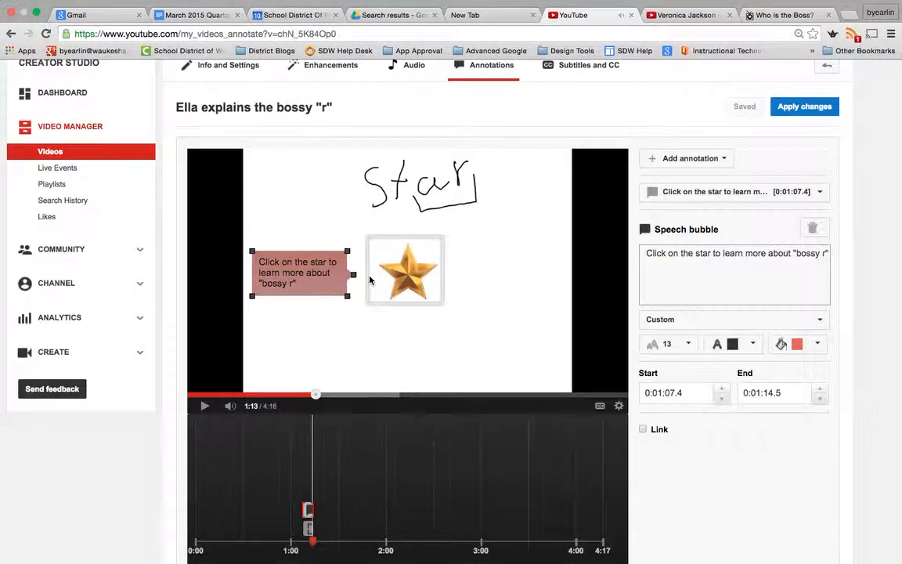
drag(353, 272, 354, 275)
click(370, 338)
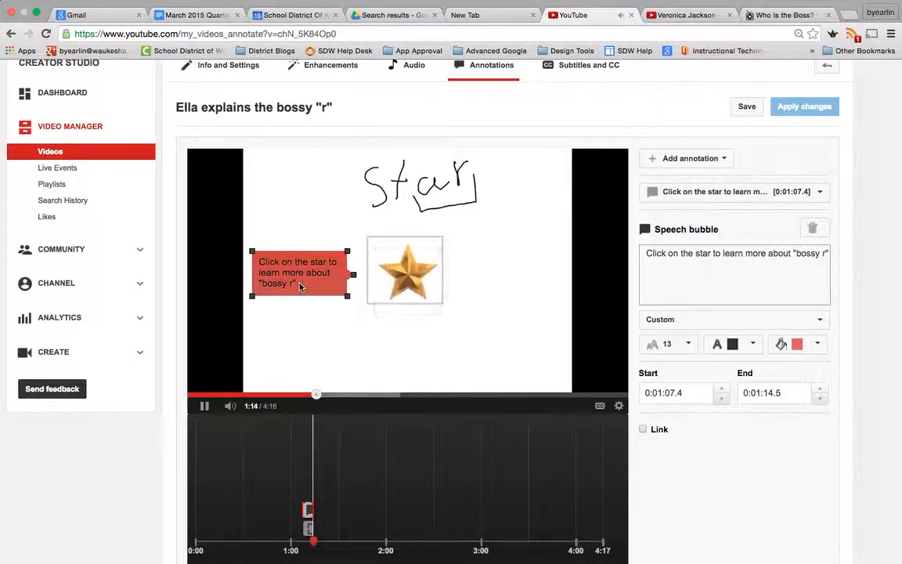
click(336, 294)
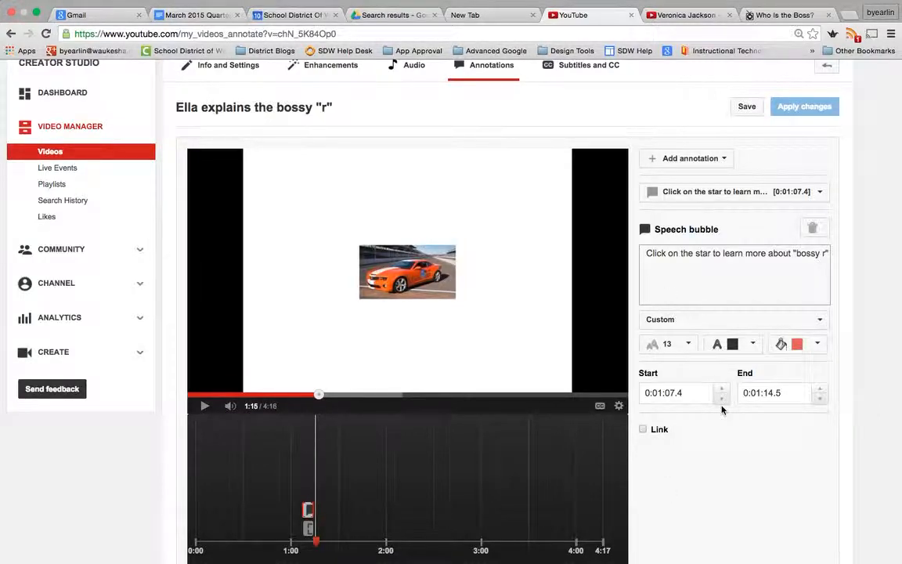
Add a Label annotation at about 1:15 and fit its frame around the orange car image
scroll(737, 270, up, 1)
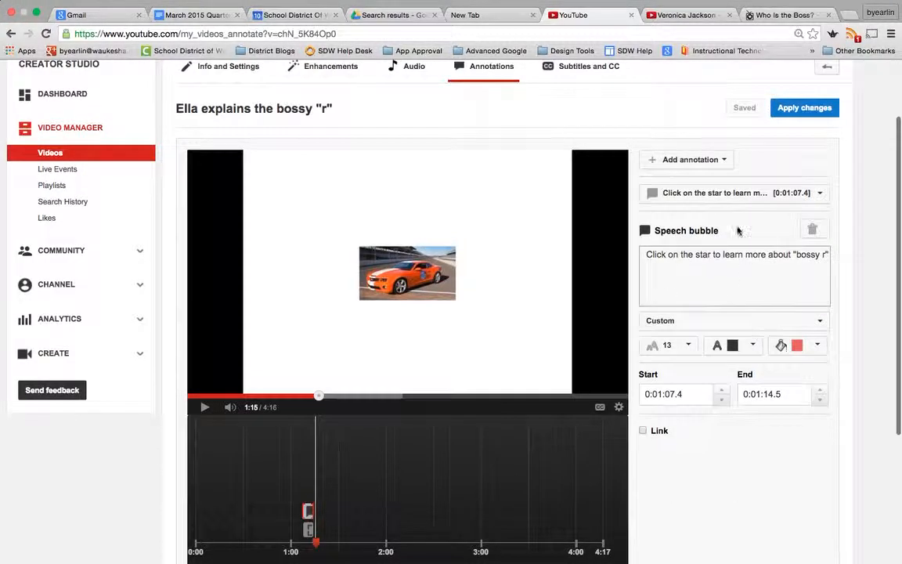
click(713, 159)
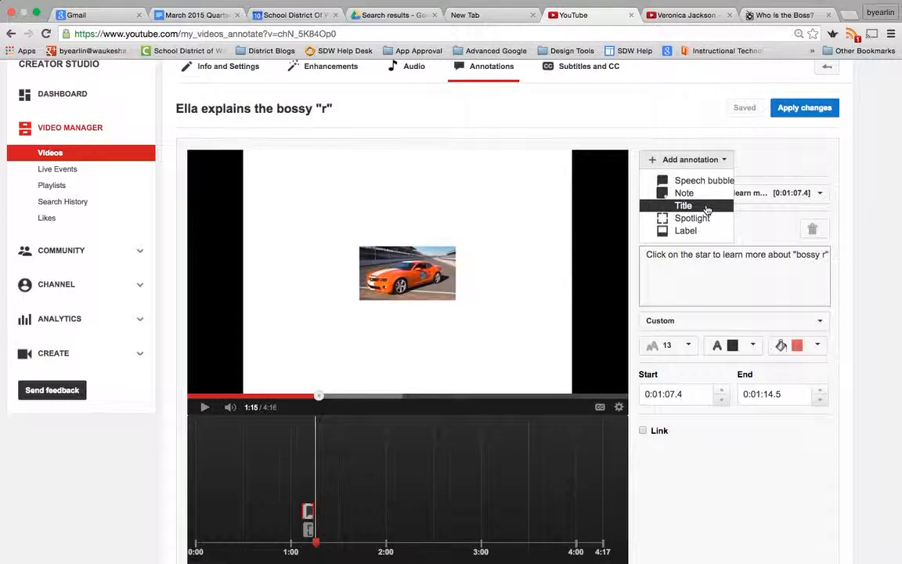
click(702, 230)
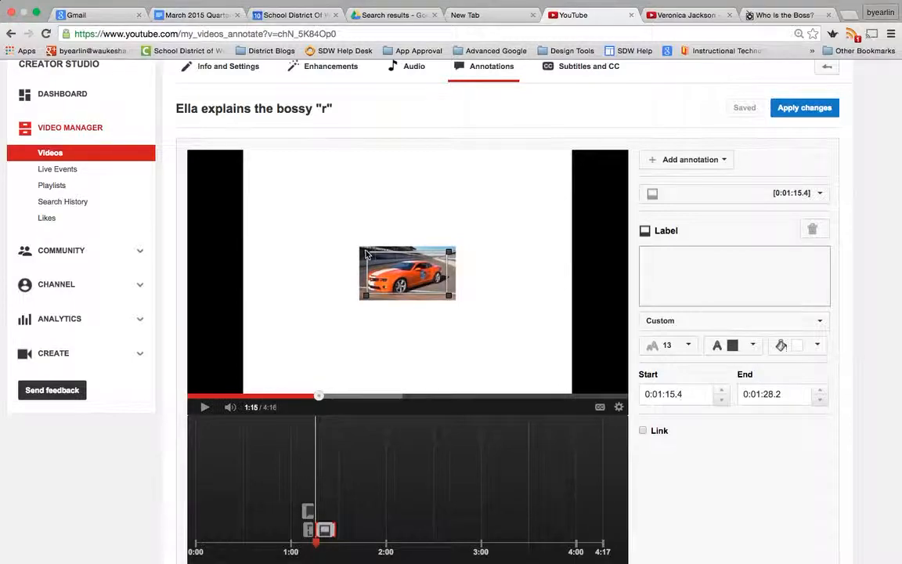
drag(369, 267, 362, 253)
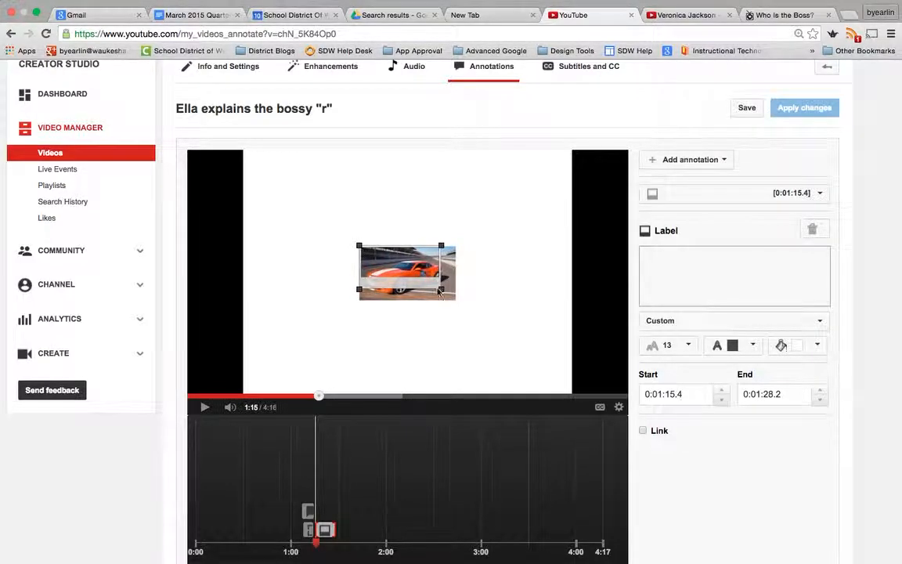
mouse_move(440, 289)
mouse_down()
mouse_move(464, 306)
mouse_move(425, 282)
mouse_move(440, 284)
mouse_move(460, 317)
mouse_up()
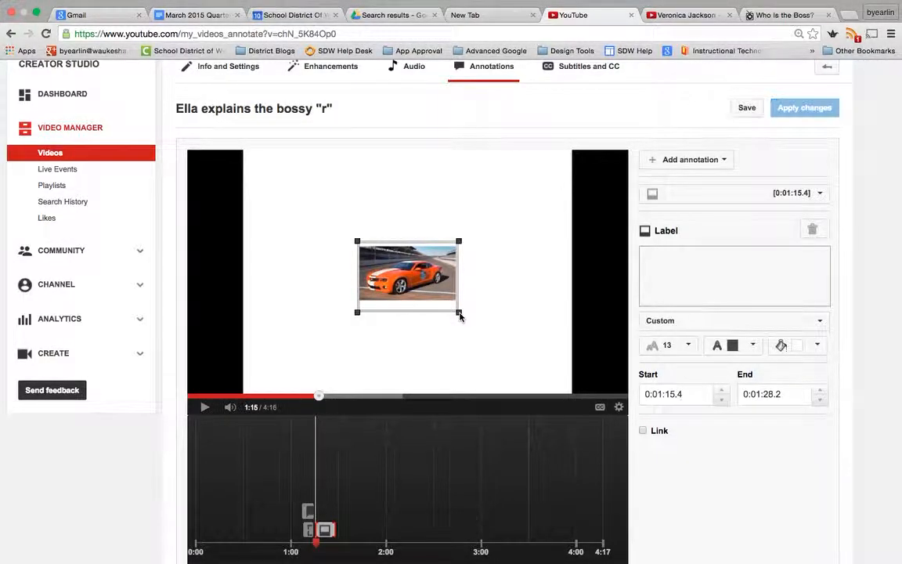
Enter "Click the car to learn more!" as the label's text and extend its frame further below the car
click(668, 263)
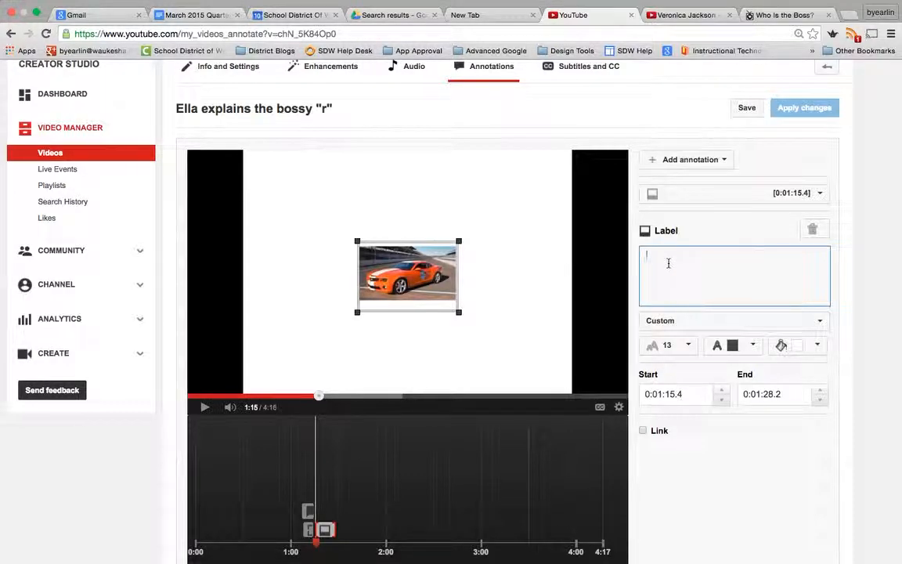
text(Click the car to learn more!)
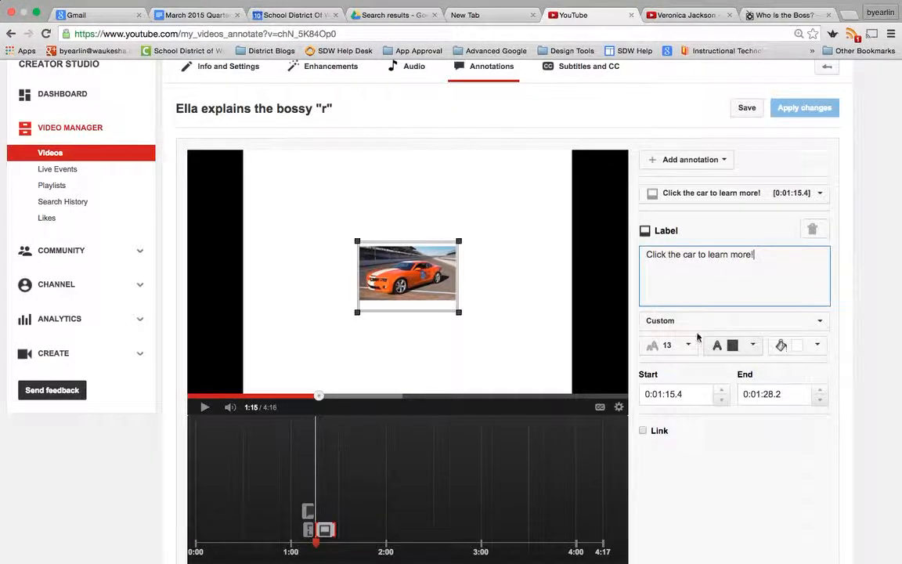
click(490, 311)
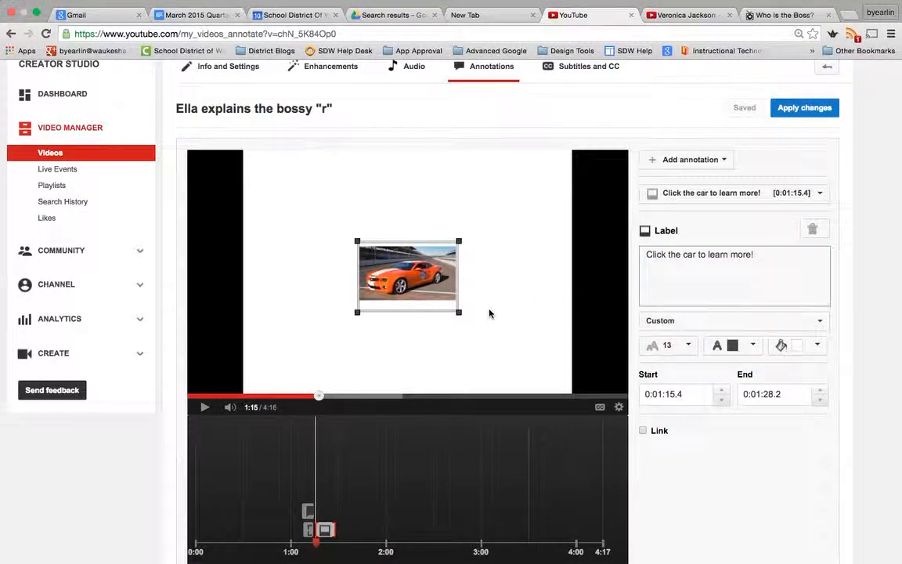
mouse_move(459, 311)
mouse_down()
mouse_move(458, 342)
mouse_move(458, 332)
mouse_move(479, 330)
mouse_move(465, 334)
mouse_move(479, 337)
mouse_move(479, 361)
mouse_move(458, 365)
mouse_move(475, 359)
mouse_move(473, 338)
mouse_move(459, 335)
mouse_move(461, 301)
mouse_move(463, 366)
mouse_move(463, 349)
mouse_move(446, 333)
mouse_move(461, 331)
mouse_up()
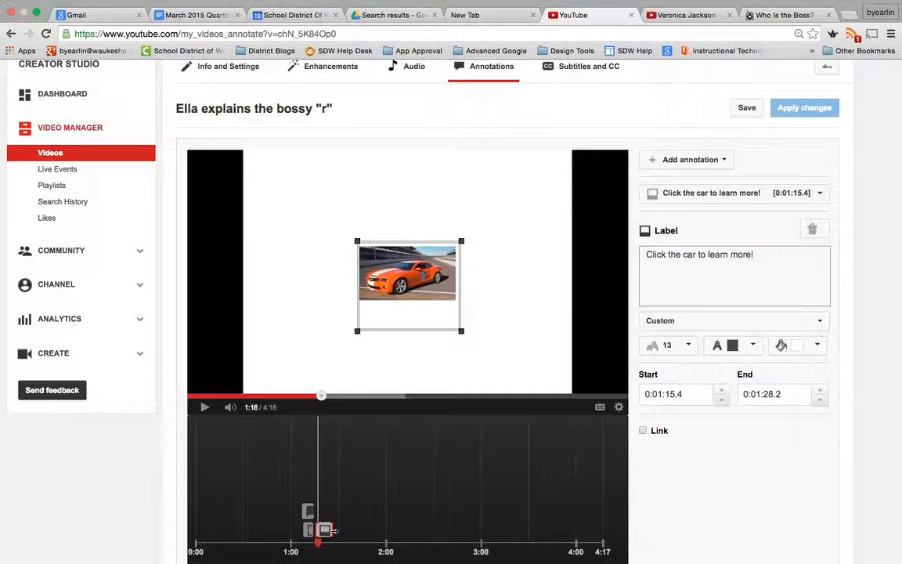
Turn on the label's link and list the available link destination types
click(659, 431)
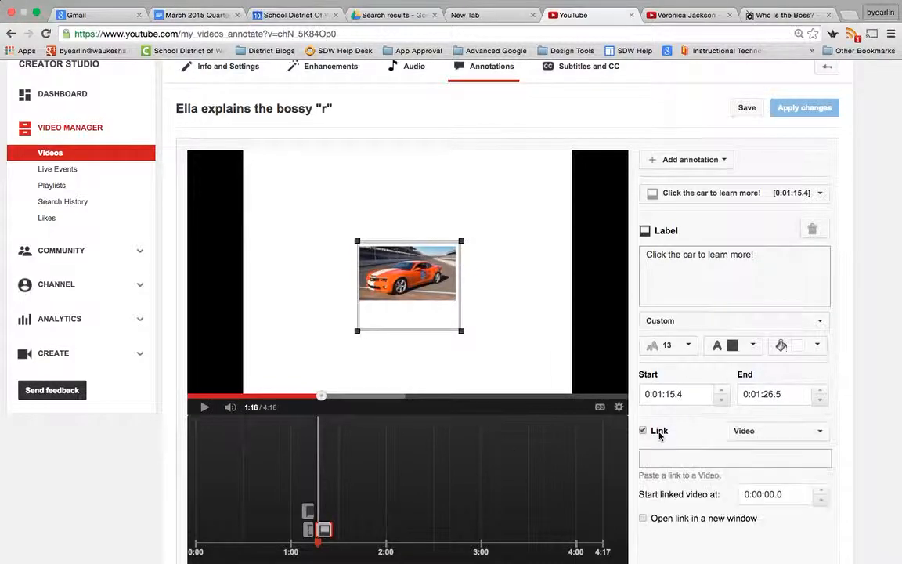
click(805, 431)
scroll(770, 489, down, 3)
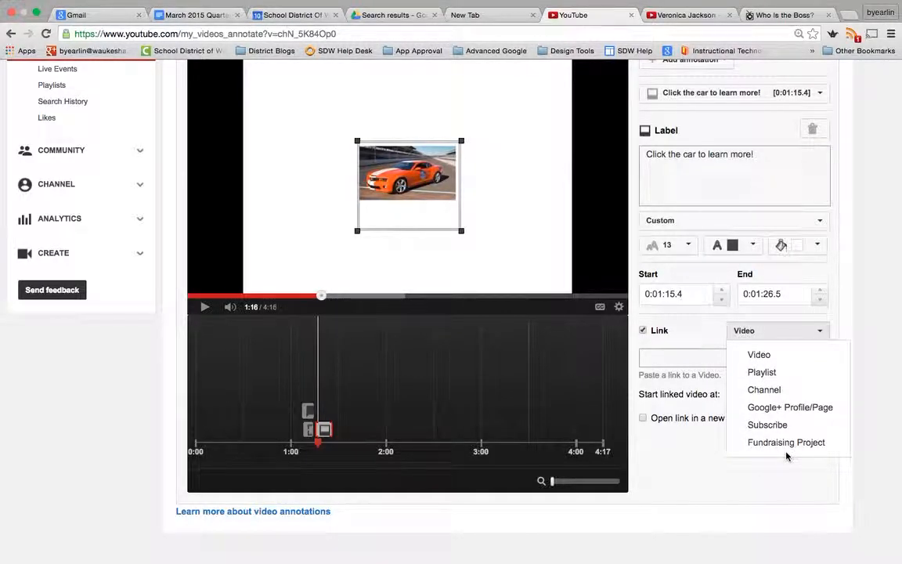
Play the video to about 1:21 to preview the label over the car
click(556, 230)
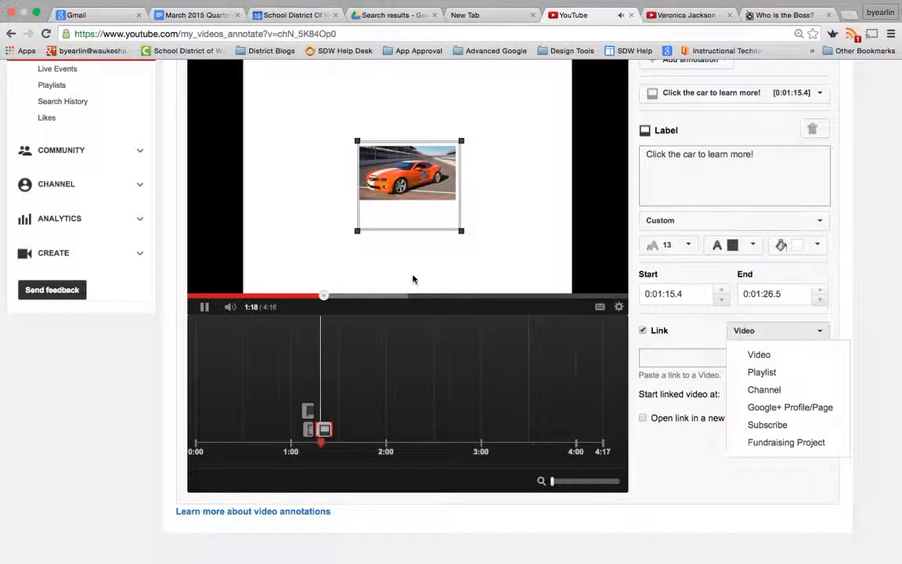
scroll(412, 266, down, 1)
click(552, 196)
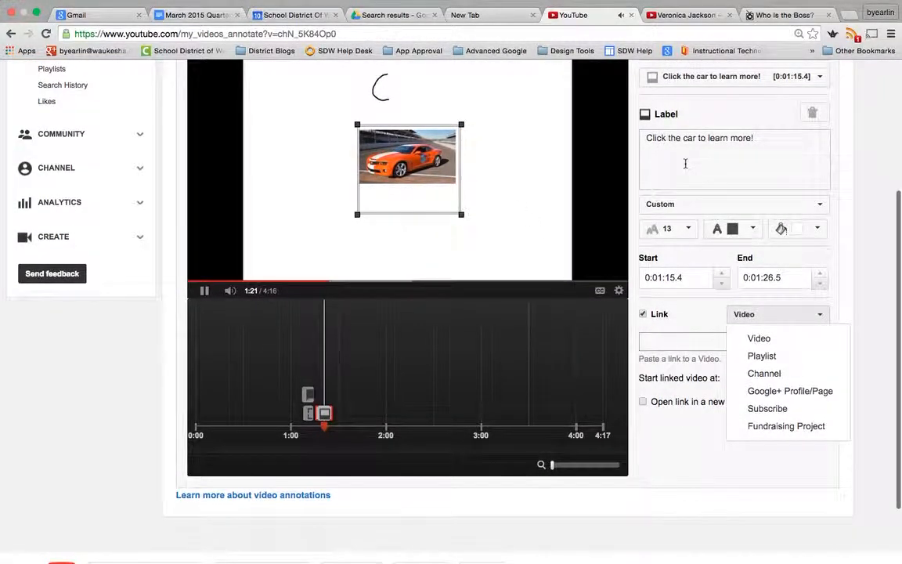
Give the car label a purple background and apply the annotation changes to the video
click(815, 233)
click(805, 302)
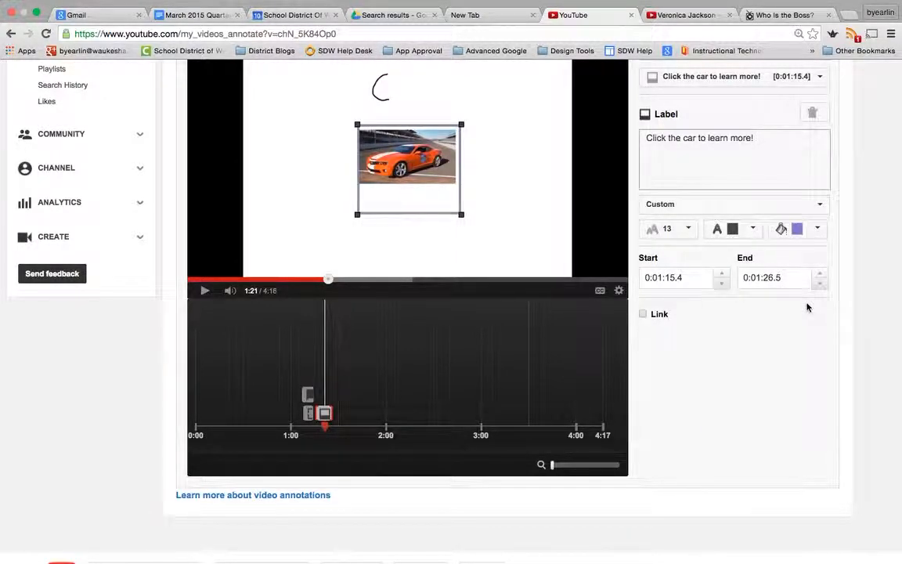
click(465, 223)
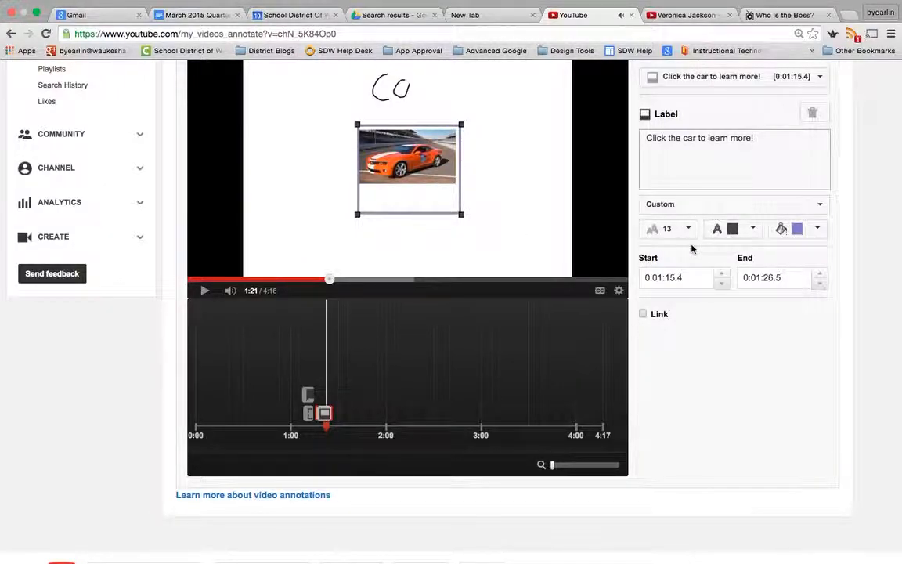
scroll(452, 247, up, 5)
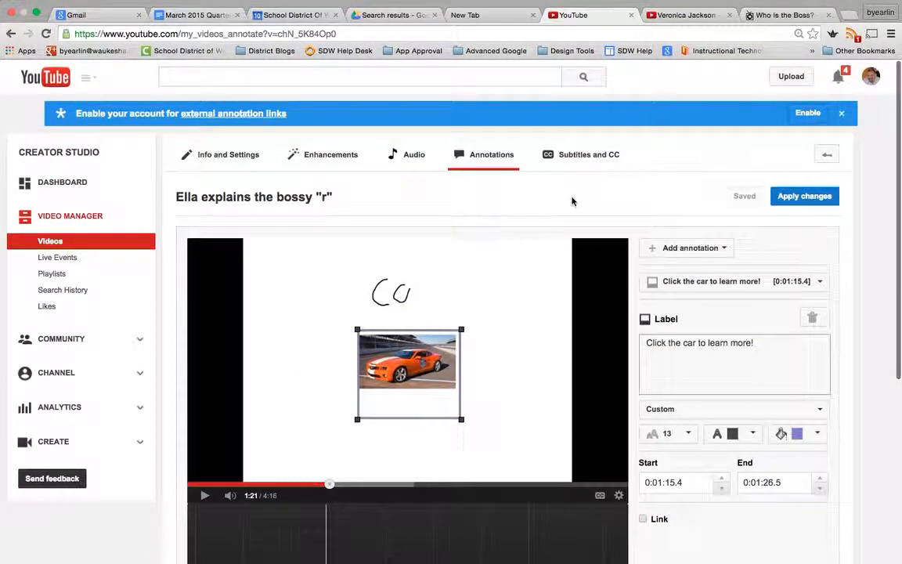
click(807, 195)
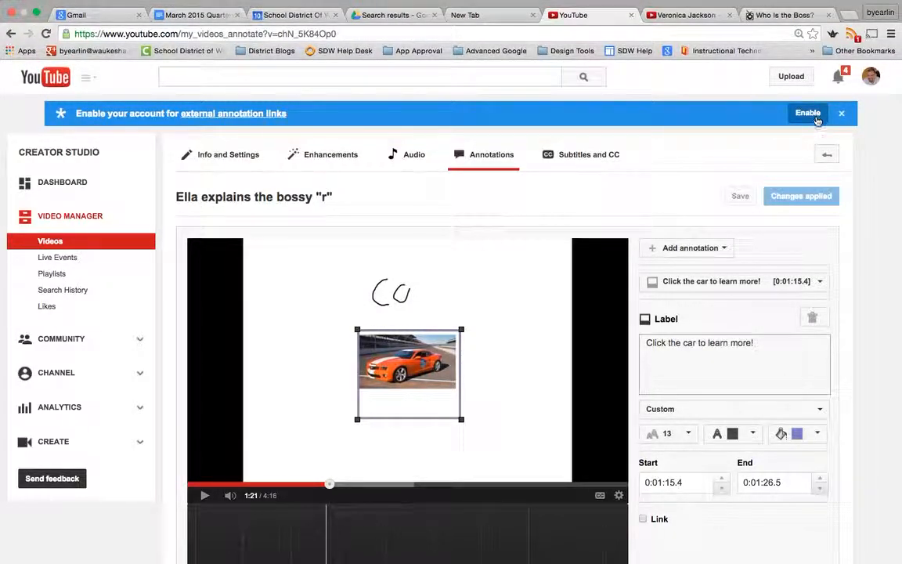
Enable external annotation links for the account, accept the terms, dismiss the notice, and pause the reloaded video at about 0:07
click(814, 117)
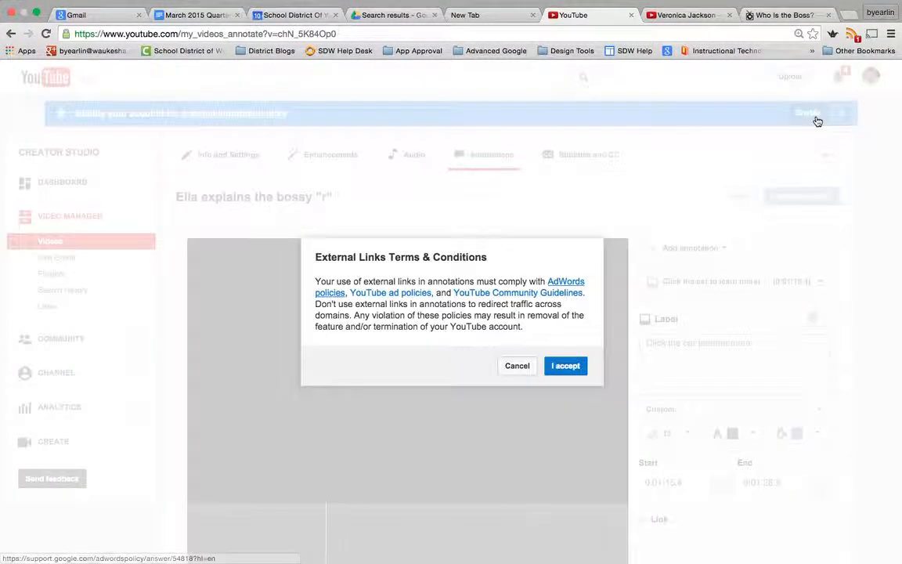
click(574, 365)
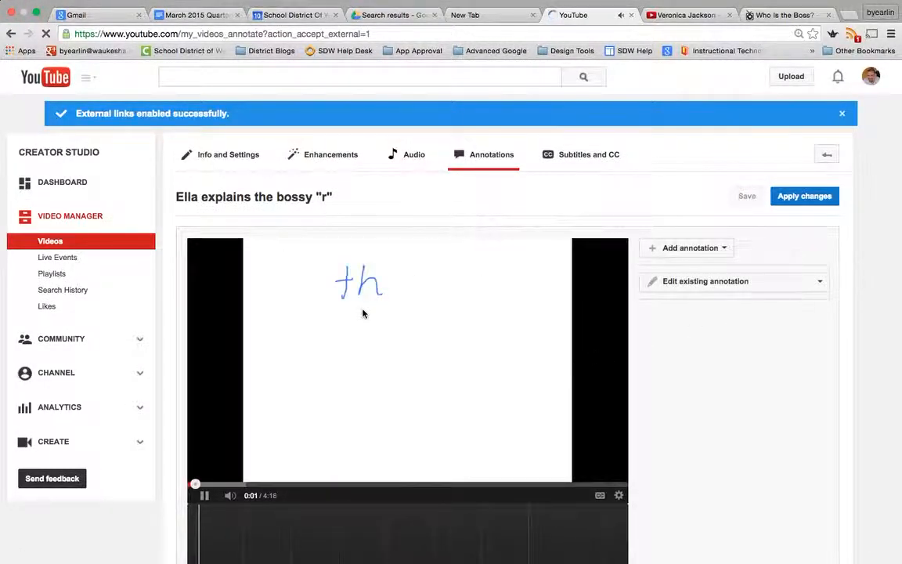
click(842, 114)
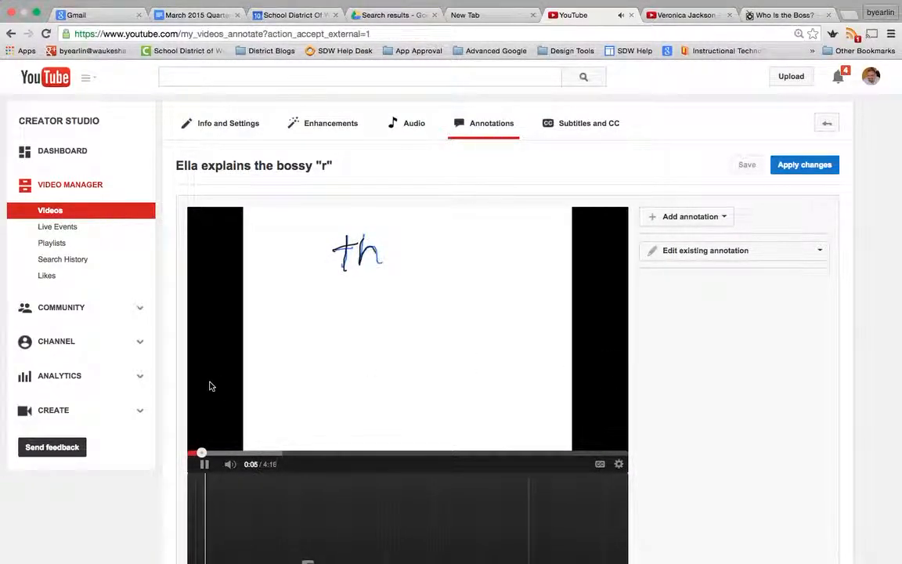
scroll(209, 386, down, 5)
click(206, 205)
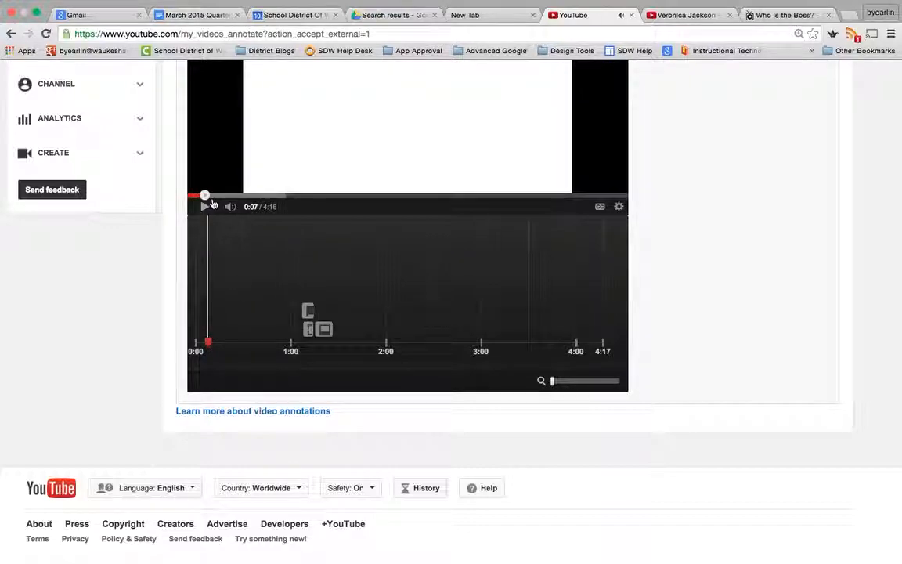
scroll(207, 205, up, 5)
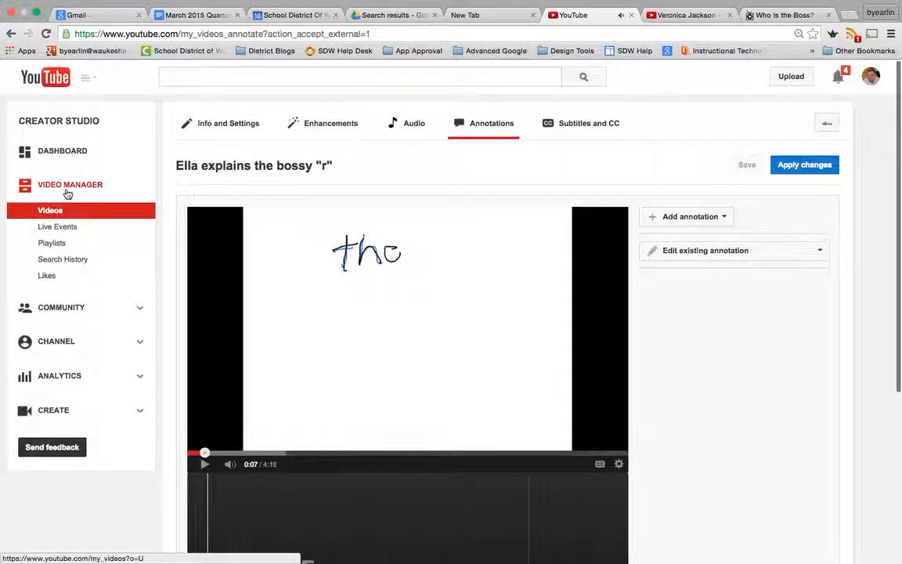